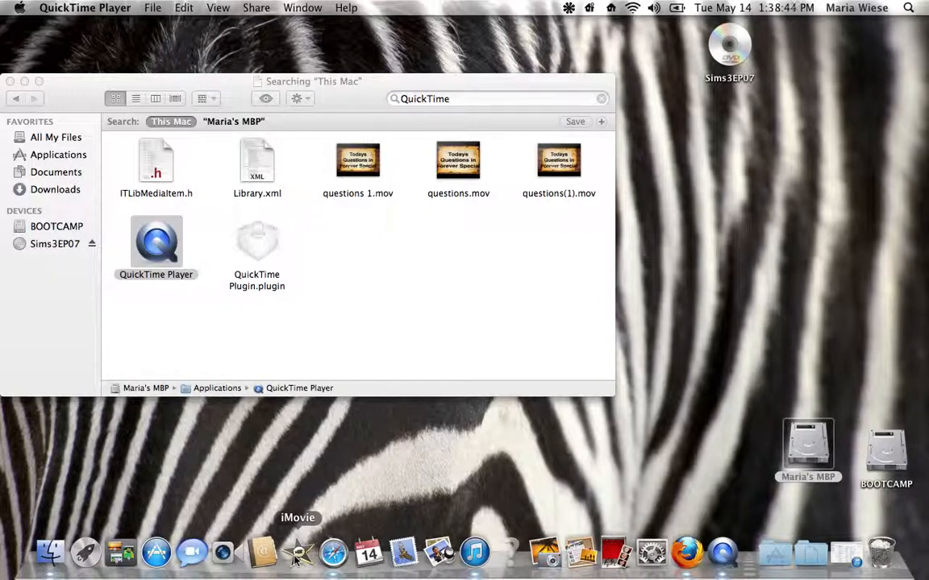
Step: Open iMovie and close the Finder search window covering the desktop
left_click(297, 555)
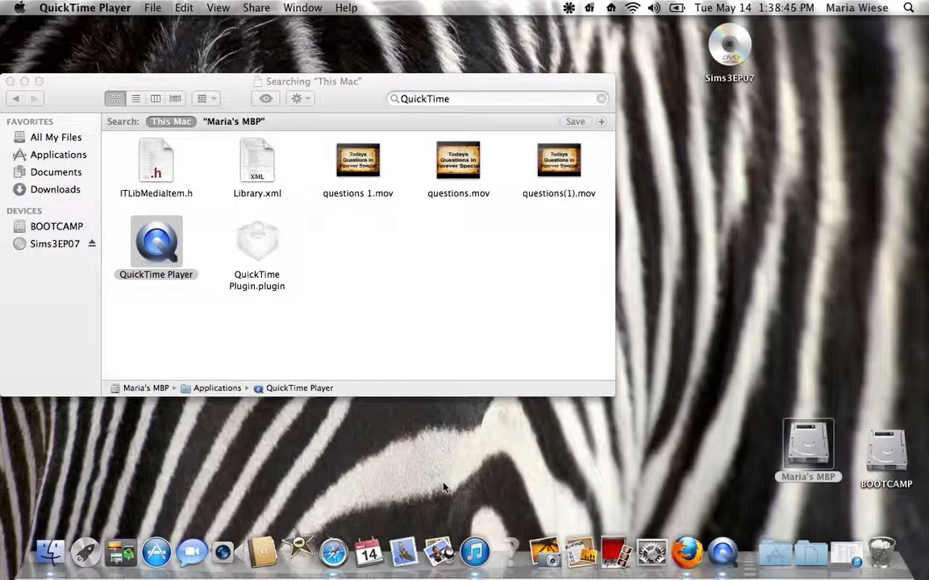
left_click_drag(391, 83, 716, 82)
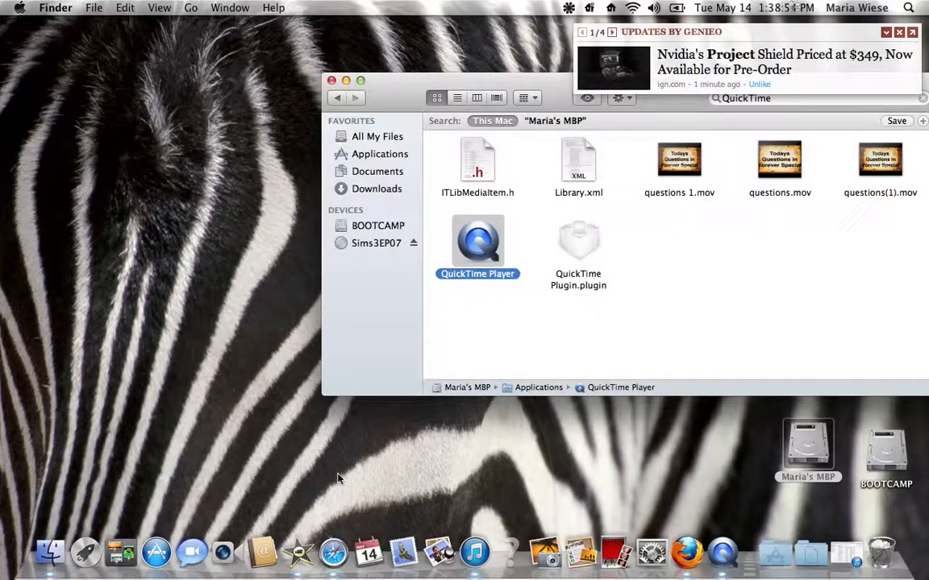
left_click(297, 555)
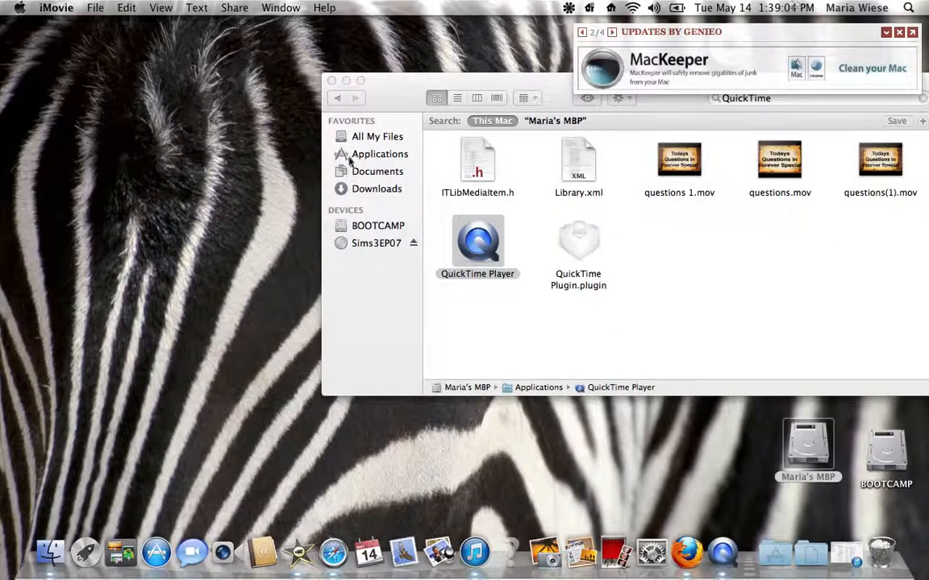
left_click(331, 81)
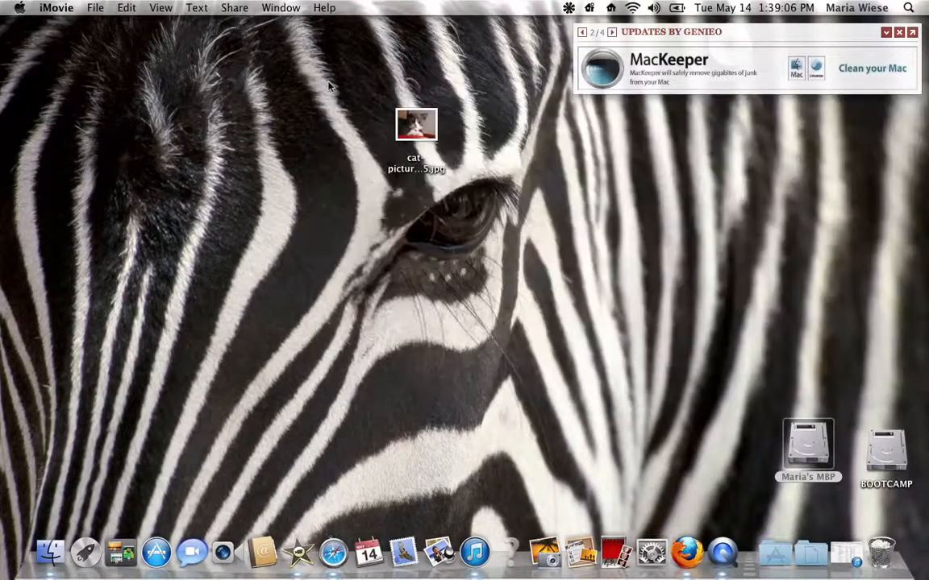
left_click(314, 550)
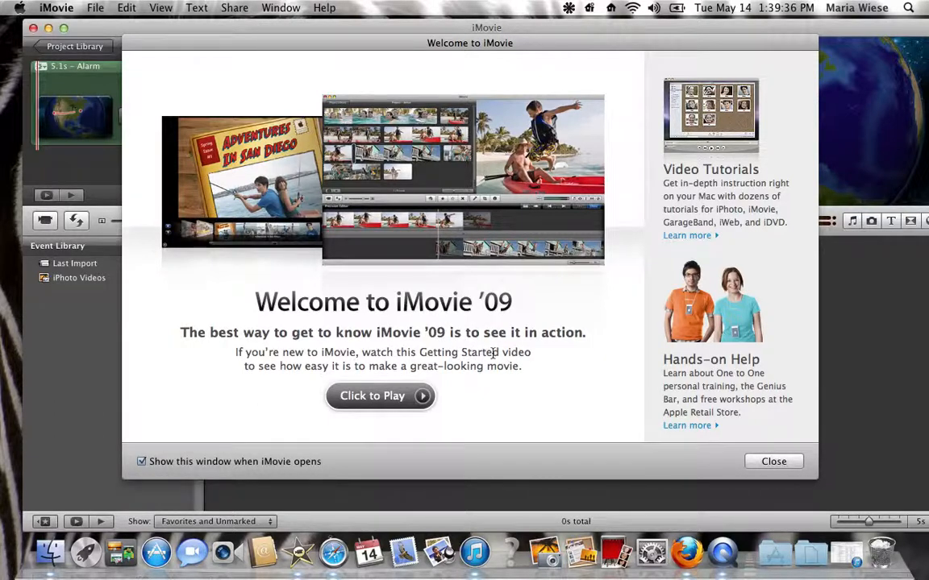
Step: Watch part of the Getting Started video, pause it, and close the Welcome to iMovie window
left_click(385, 399)
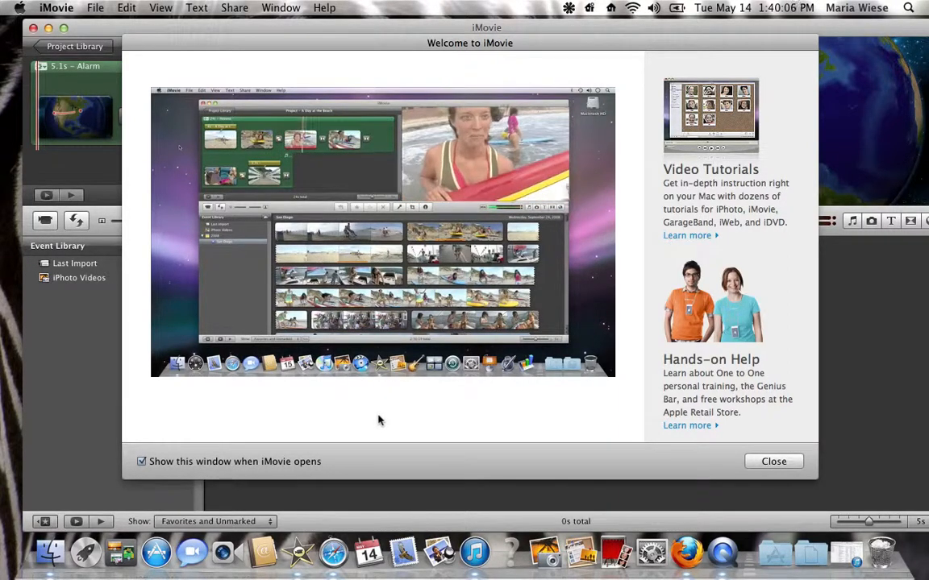
mouse_move(385, 366)
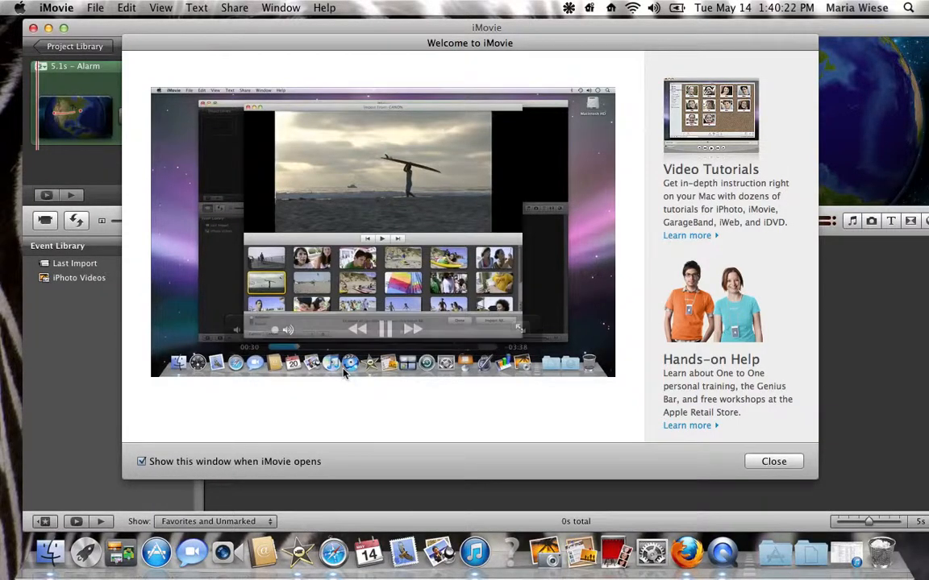
left_click(48, 28)
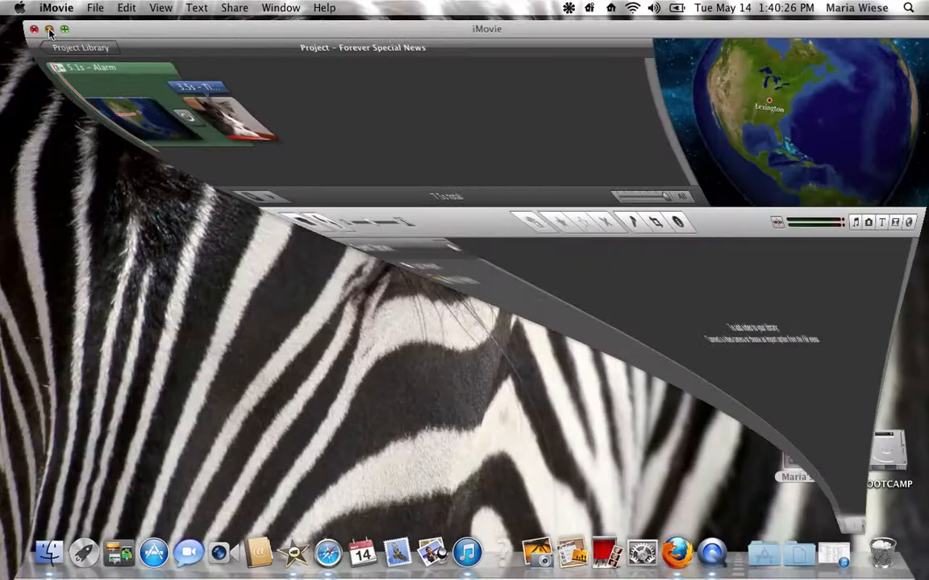
left_click(851, 553)
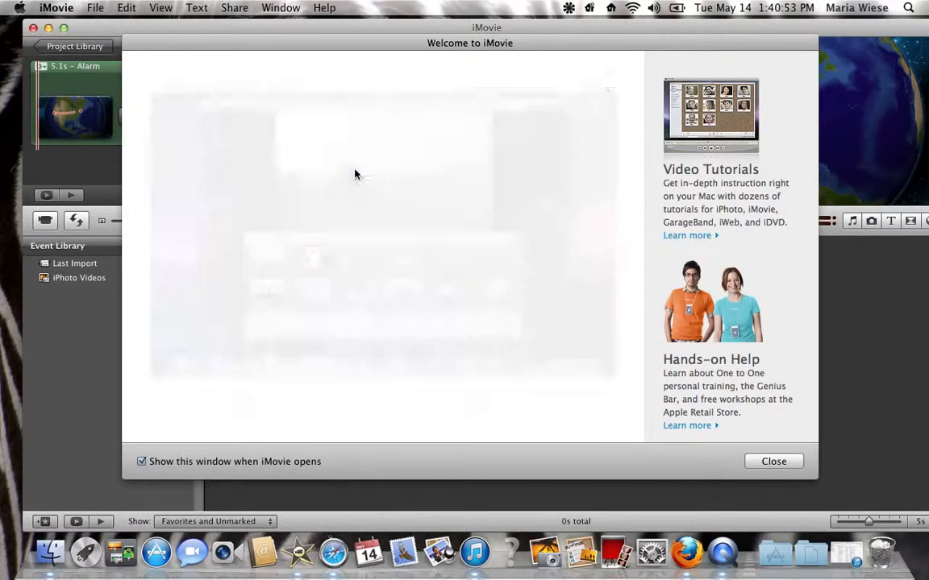
mouse_move(333, 241)
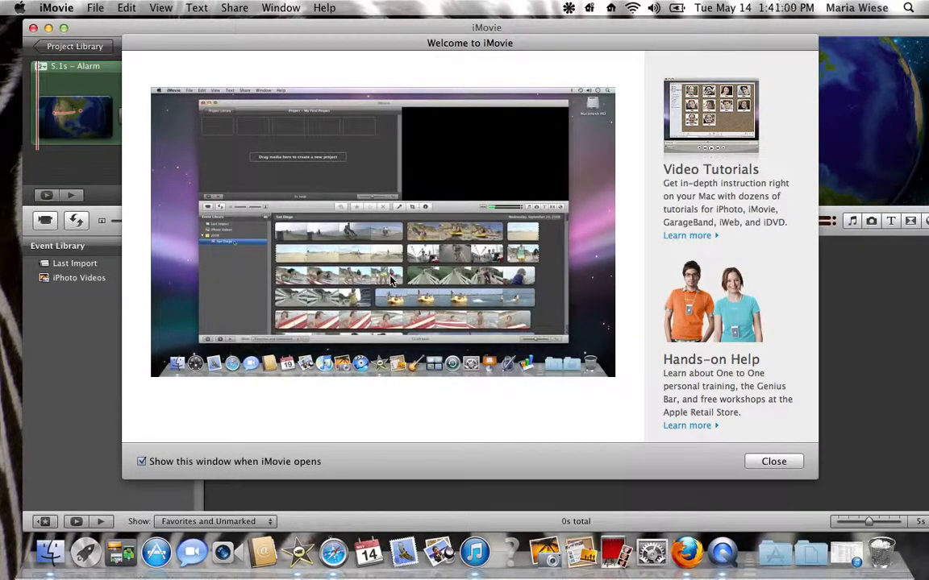
mouse_move(391, 324)
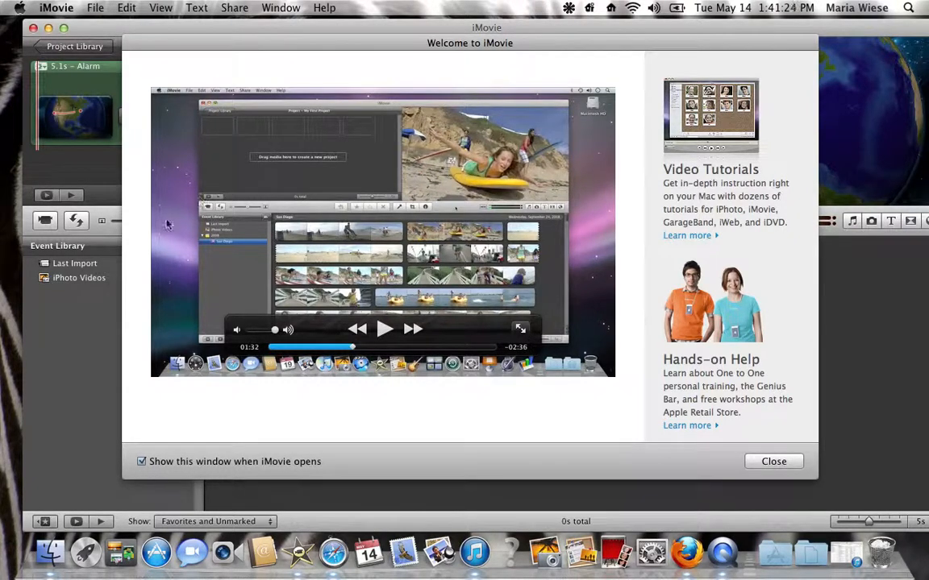
mouse_move(334, 272)
left_click(773, 462)
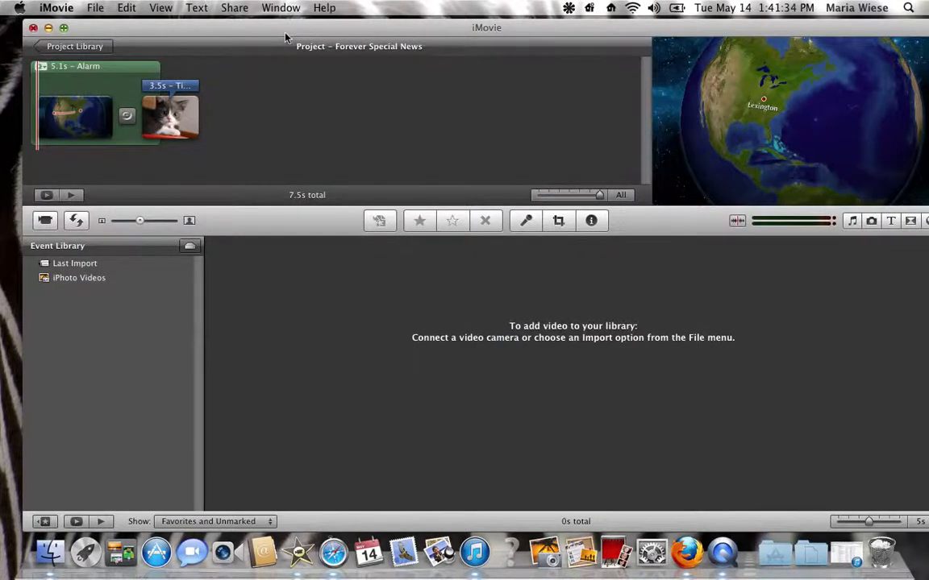
Step: Reposition the project window so its whole toolbar fits on the screen, and slightly enlarge the project's clip thumbnails
mouse_move(303, 32)
left_mouse_down()
mouse_move(317, 30)
mouse_move(300, 30)
left_mouse_up()
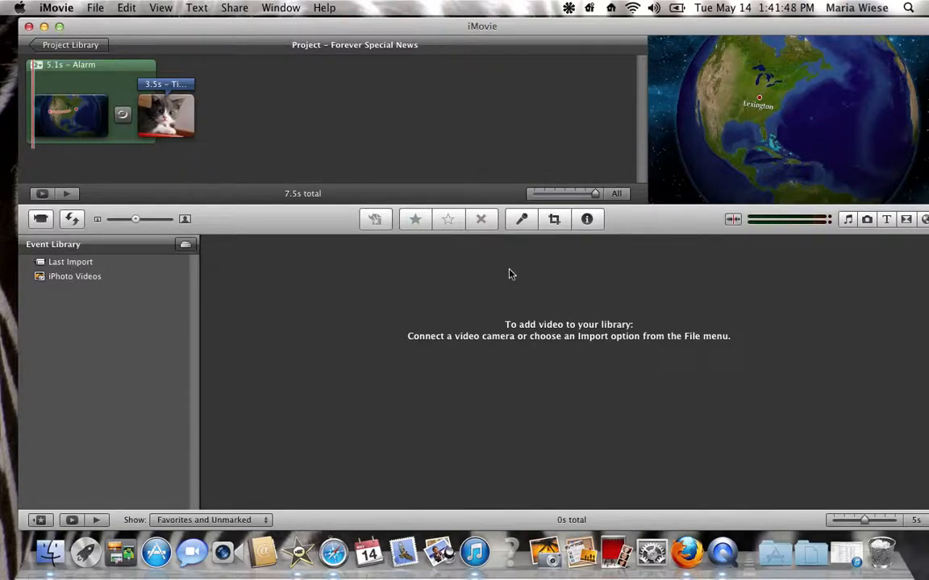
left_click(175, 107)
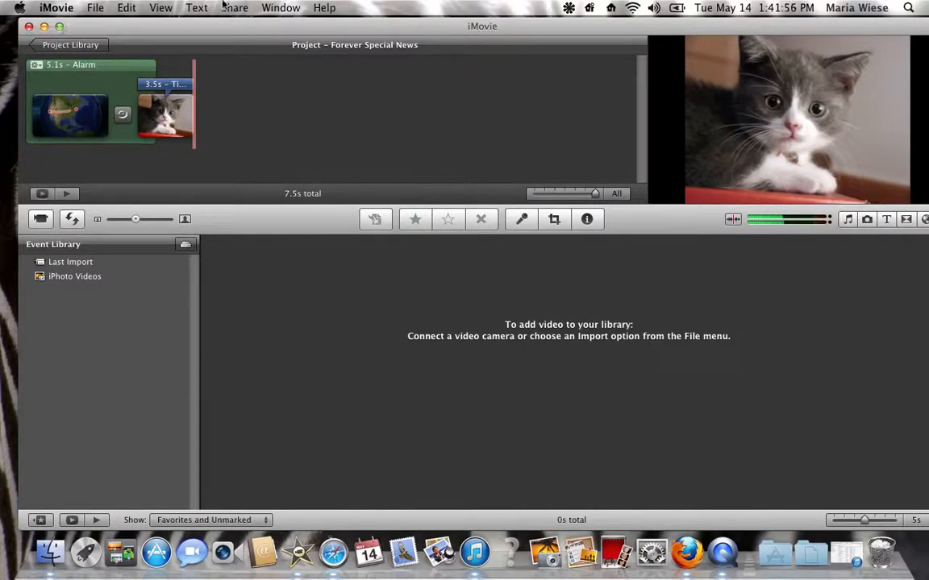
left_click_drag(239, 25, 303, 12)
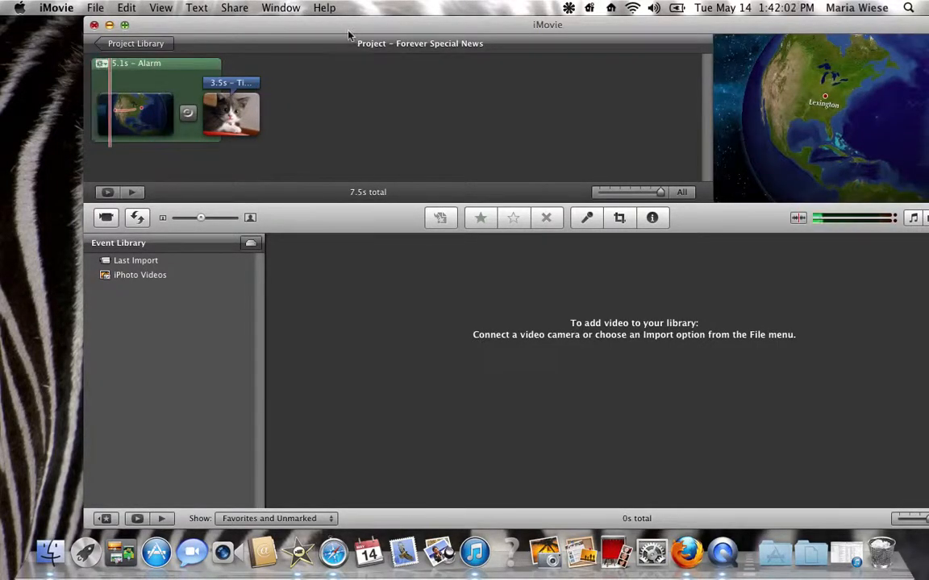
left_click_drag(348, 26, 249, 14)
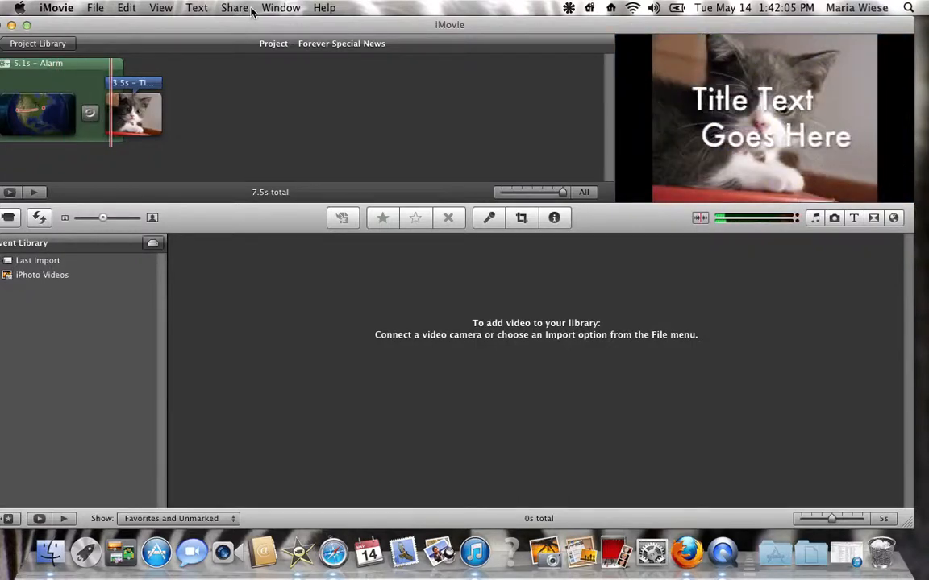
left_click_drag(251, 11, 326, 7)
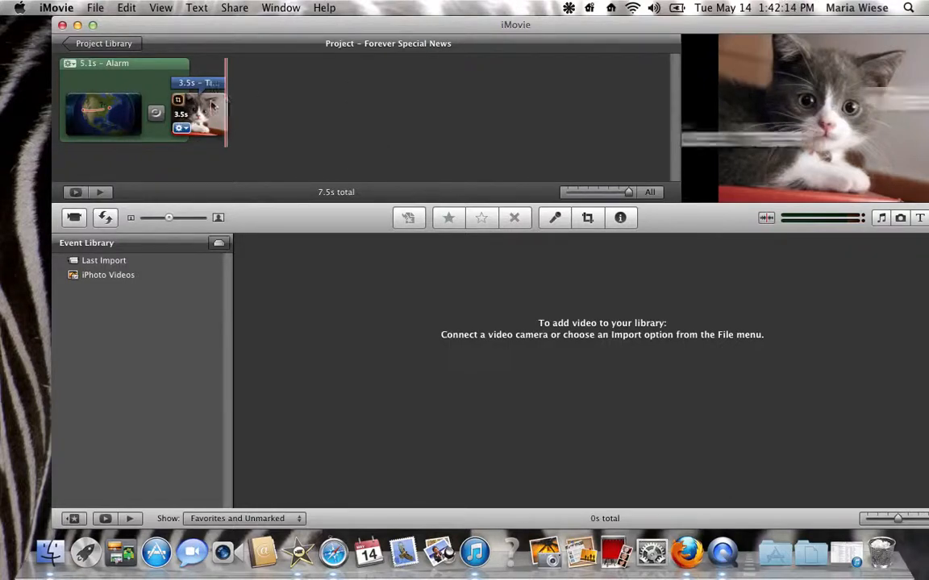
key("ctrl+super+Escape")
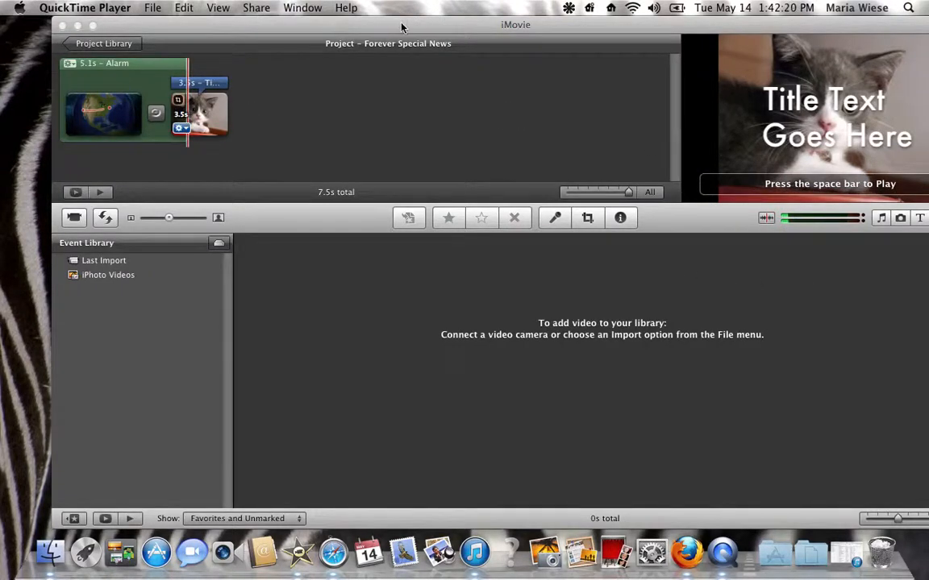
left_click_drag(400, 25, 374, 24)
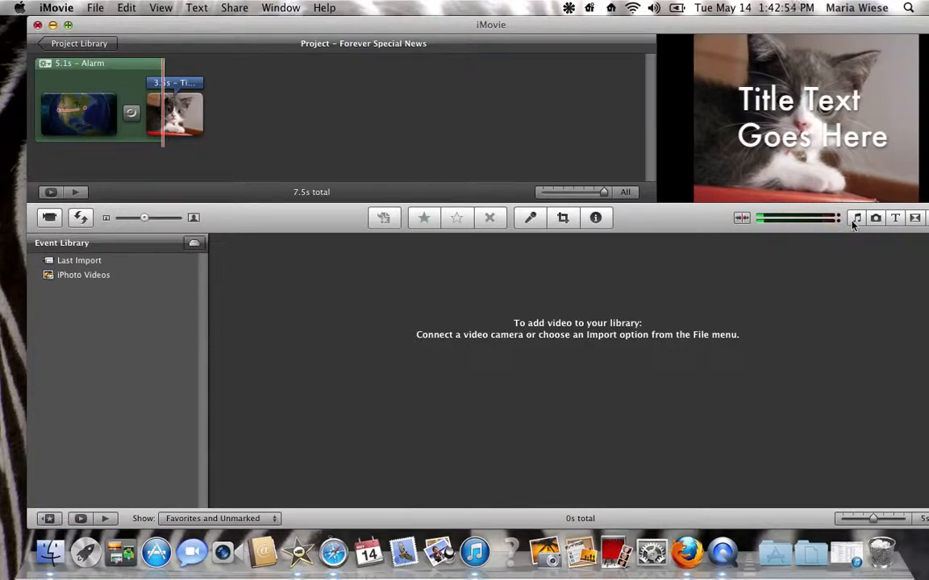
left_click_drag(749, 24, 731, 22)
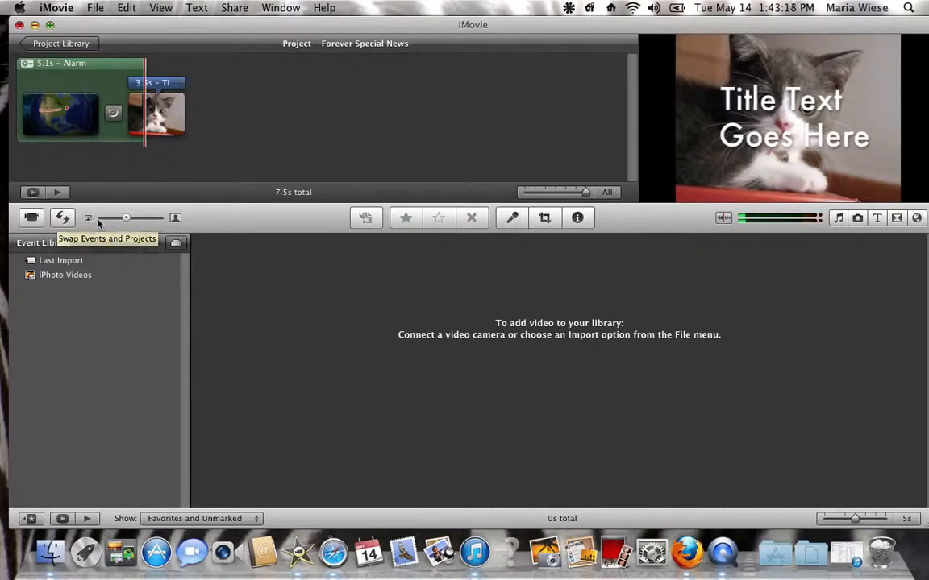
left_click_drag(126, 219, 148, 219)
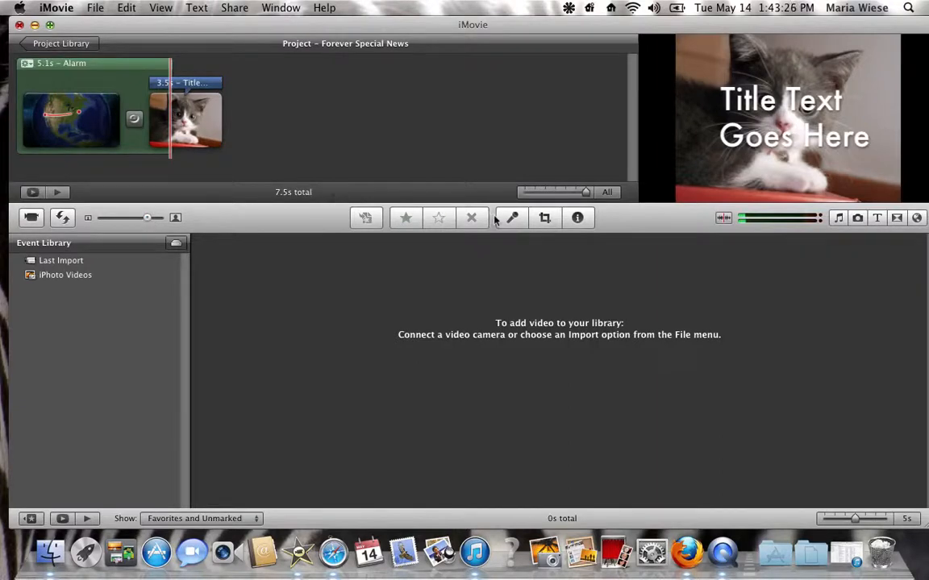
Step: Set the kitten photo clip to Crop and move the crop frame up to the picture's upper edge
left_click(543, 218)
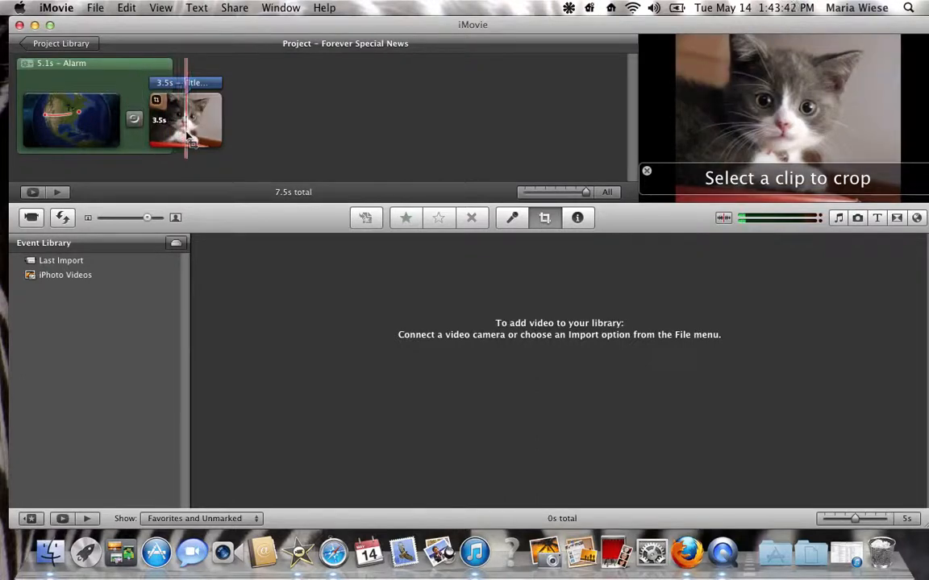
left_click(167, 117)
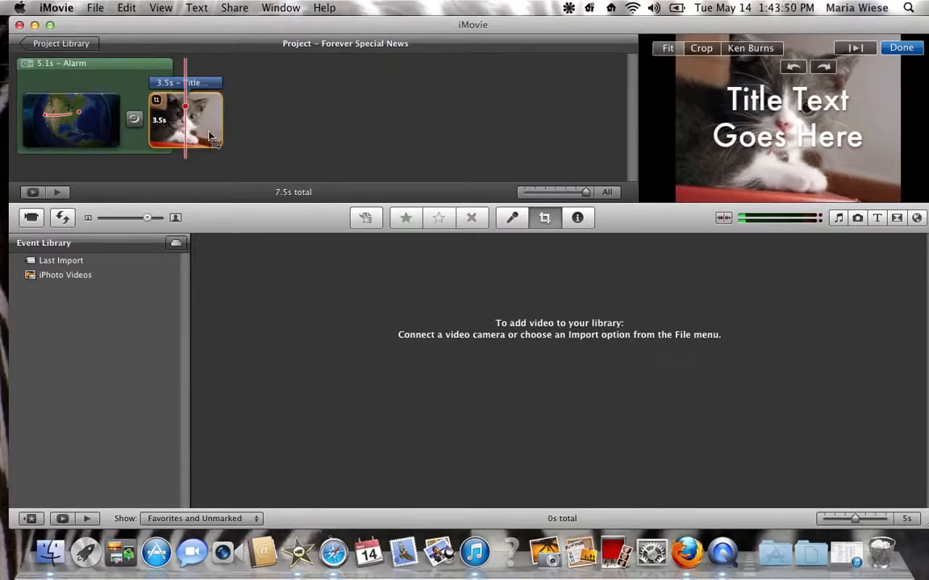
left_click(701, 49)
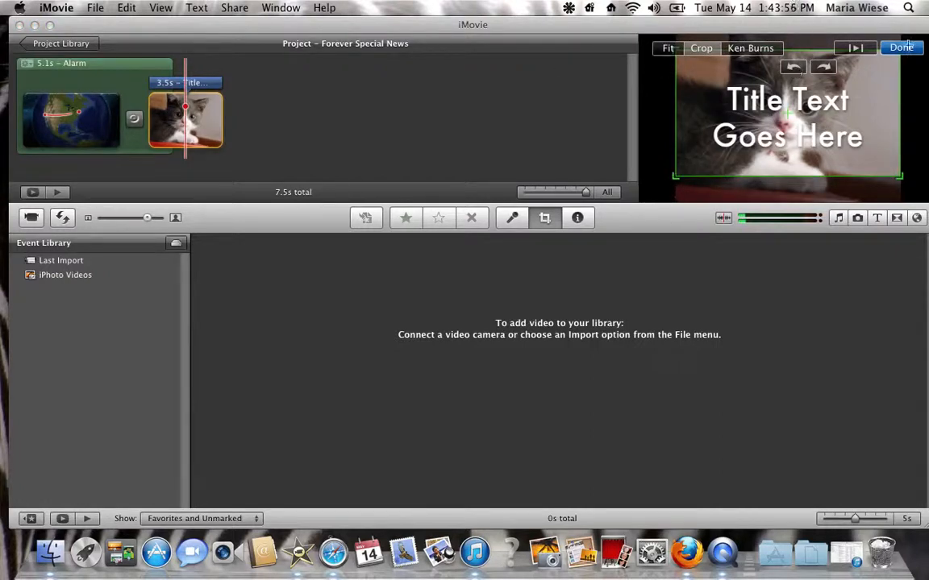
left_click_drag(780, 85, 861, 71)
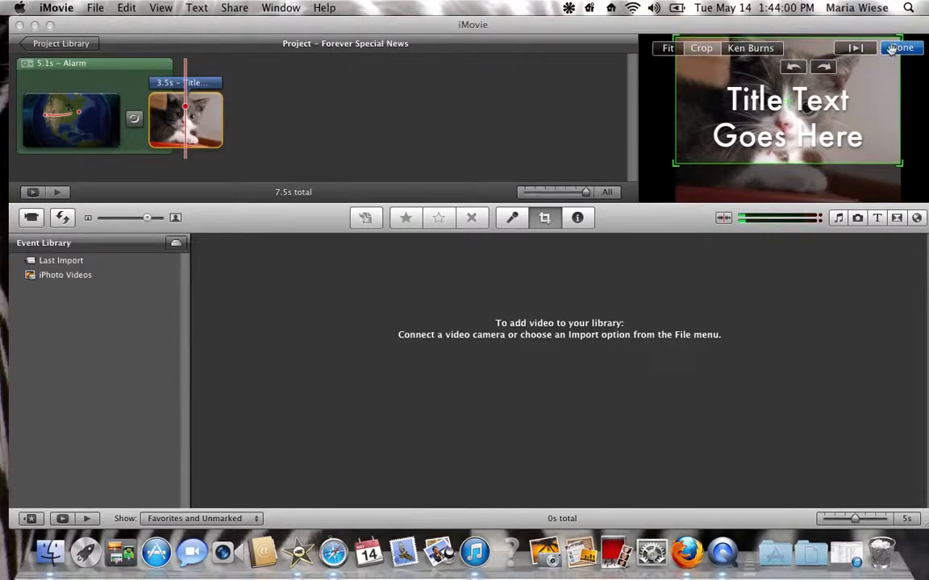
Step: Apply Ken Burns to the kitten clip, with the start frame shrunk toward the picture's upper right corner
left_click(750, 48)
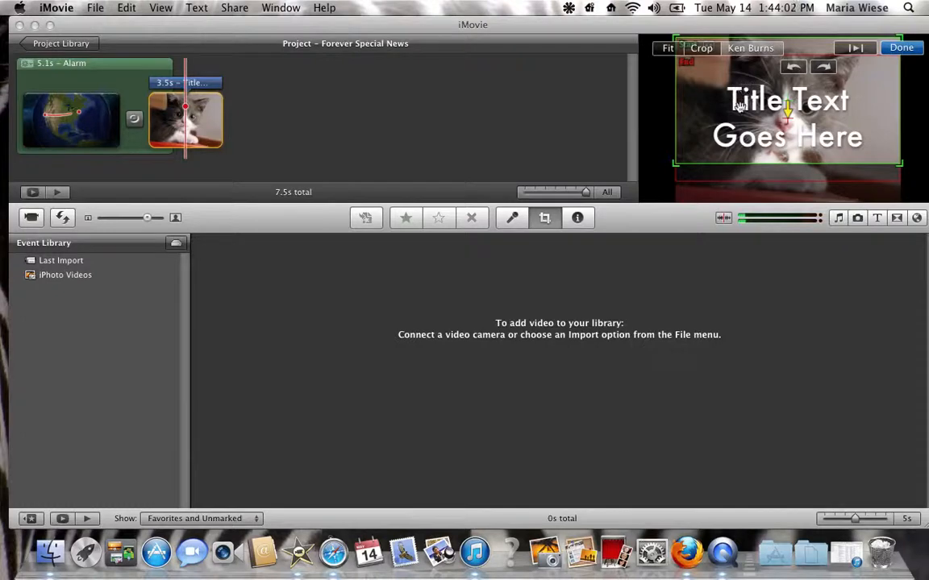
mouse_move(728, 98)
left_mouse_down()
mouse_move(724, 112)
mouse_move(726, 80)
left_mouse_up()
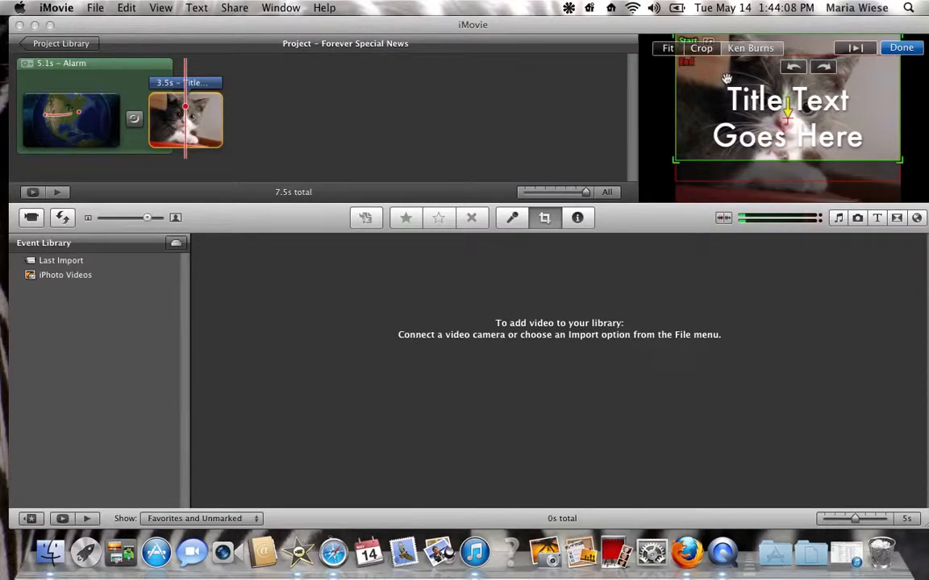
left_click_drag(677, 160, 693, 145)
left_click(678, 181)
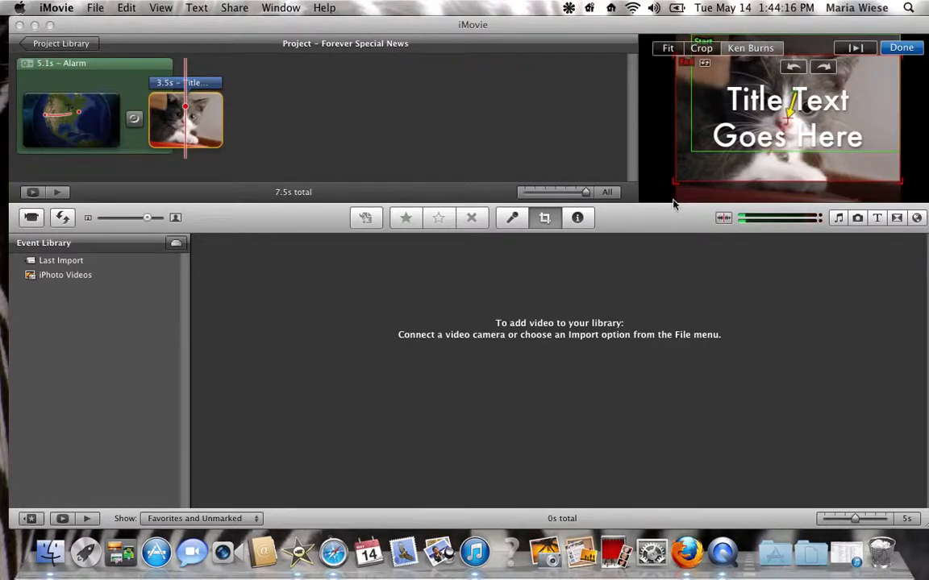
left_click(893, 48)
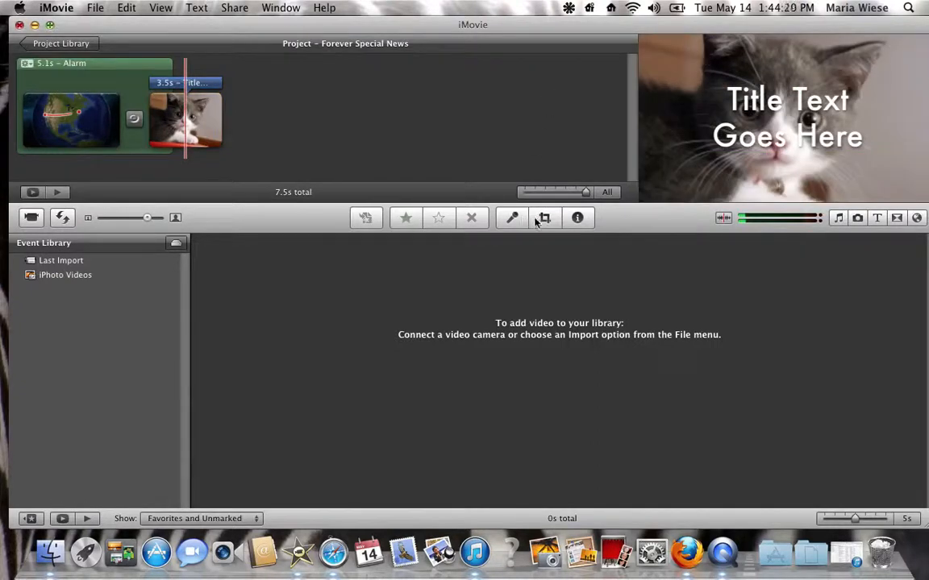
Step: Open the inspector for the kitten clip and preview the available video effects, such as Glow
key("i")
left_click(185, 121)
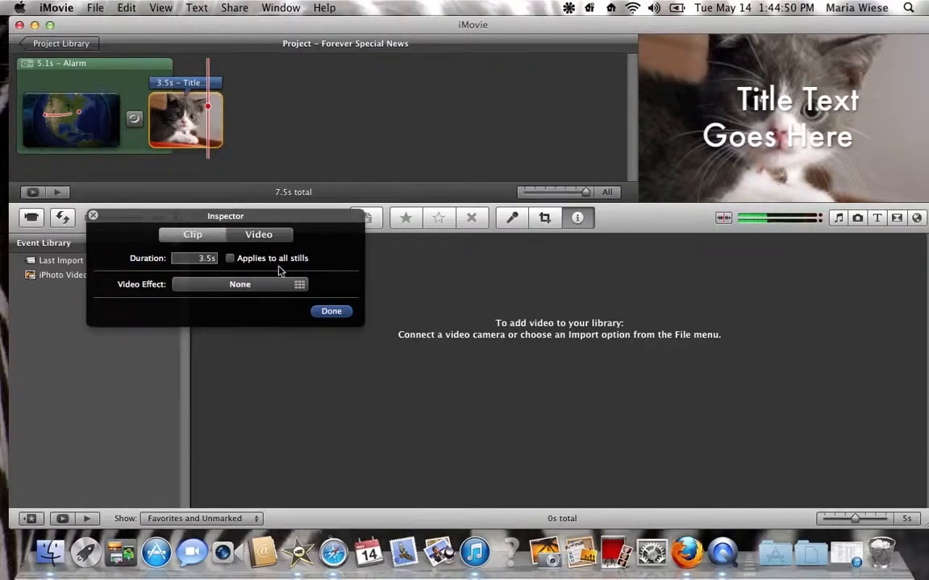
left_click(239, 284)
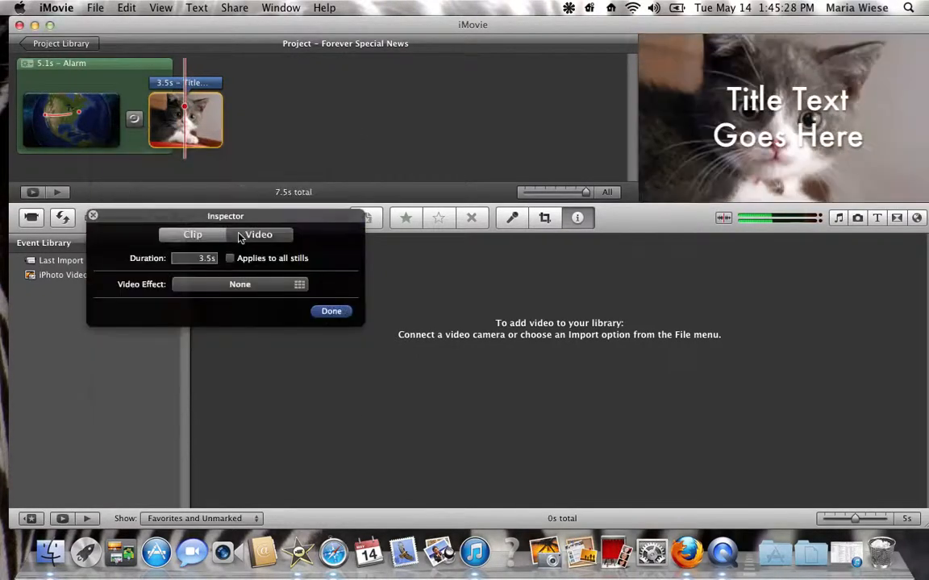
Step: Set the kitten clip's exposure to 142%, brightness to -16% and contrast to -7%, and shift its white point toward yellow
left_click(241, 238)
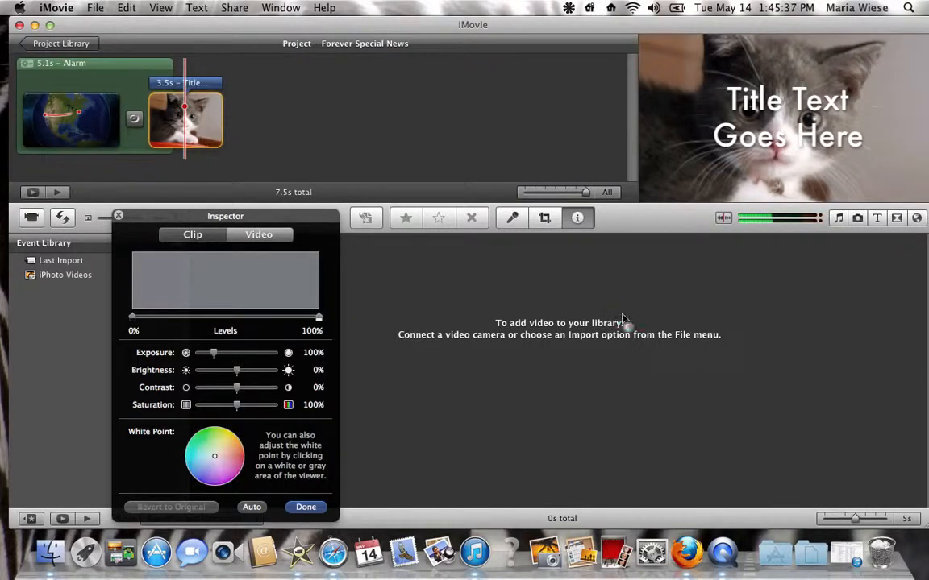
key("super+Tab")
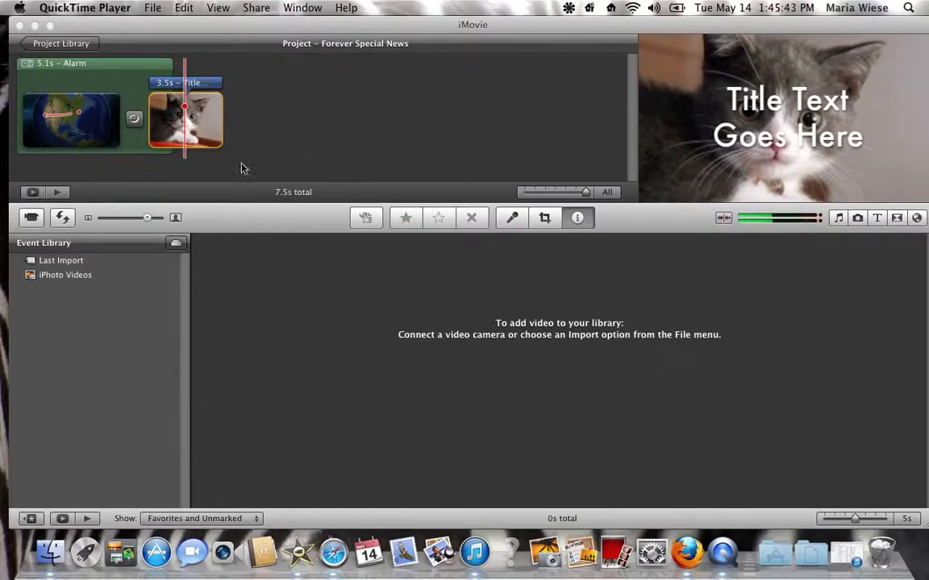
double_click(150, 129)
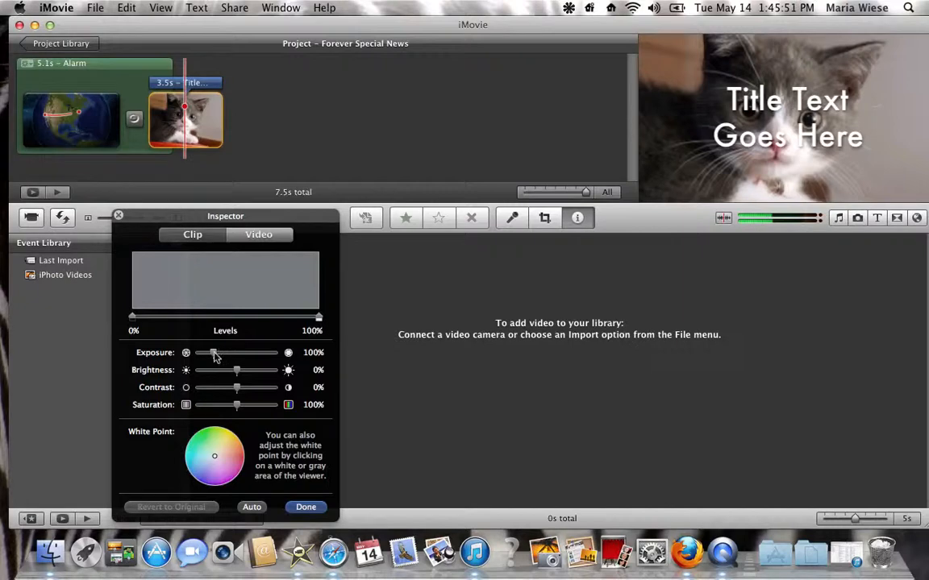
mouse_move(216, 356)
left_mouse_down()
mouse_move(241, 357)
mouse_move(222, 356)
left_mouse_up()
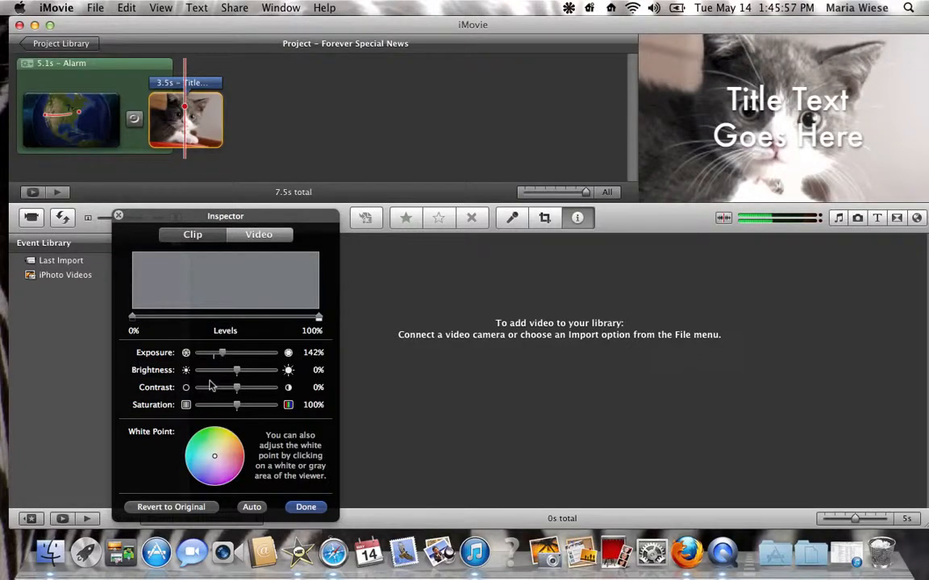
left_click_drag(237, 373, 206, 337)
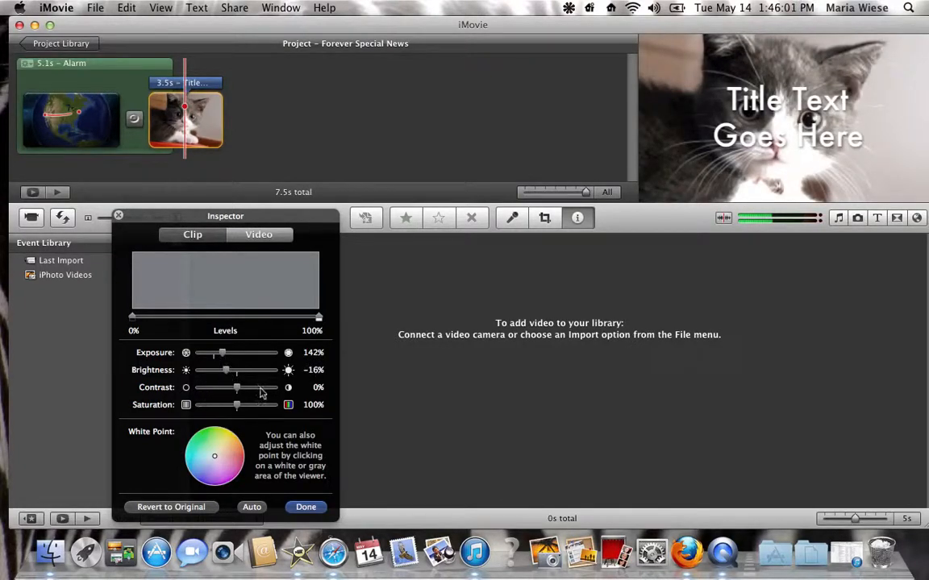
left_click_drag(236, 393, 233, 388)
left_click_drag(220, 463, 219, 452)
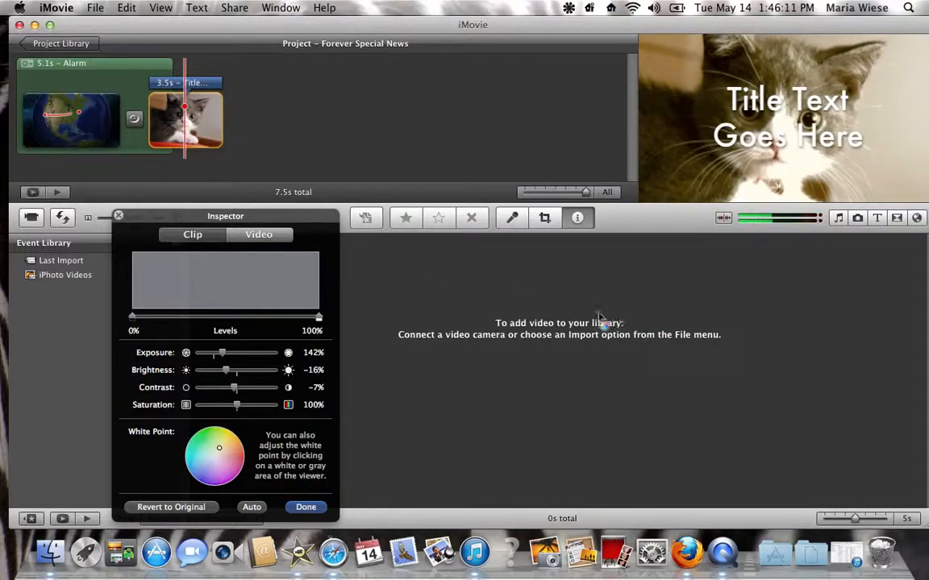
Step: Close the clip inspector and bring up the Music and Sound Effects browser, with the window moved so the browser fits entirely on screen
key("super+Tab")
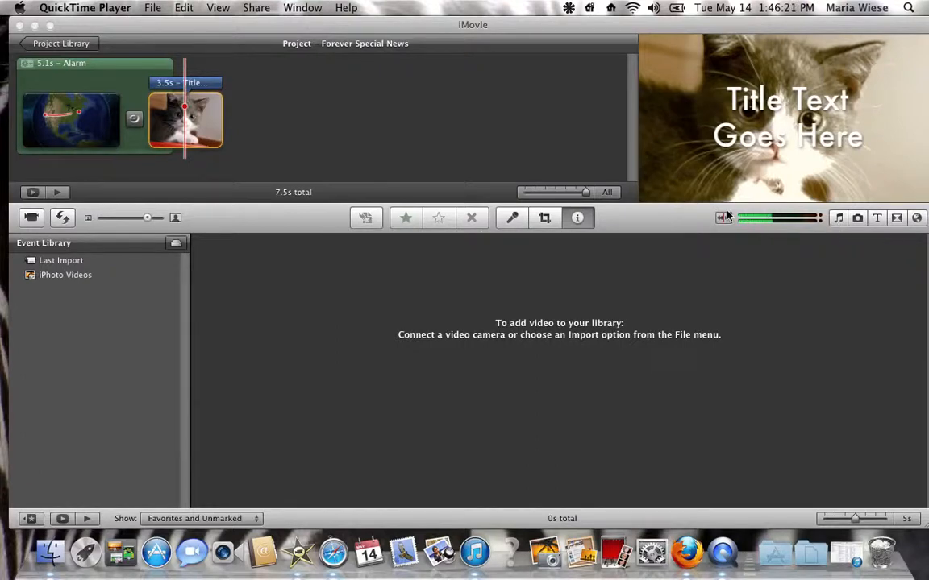
left_click(834, 224)
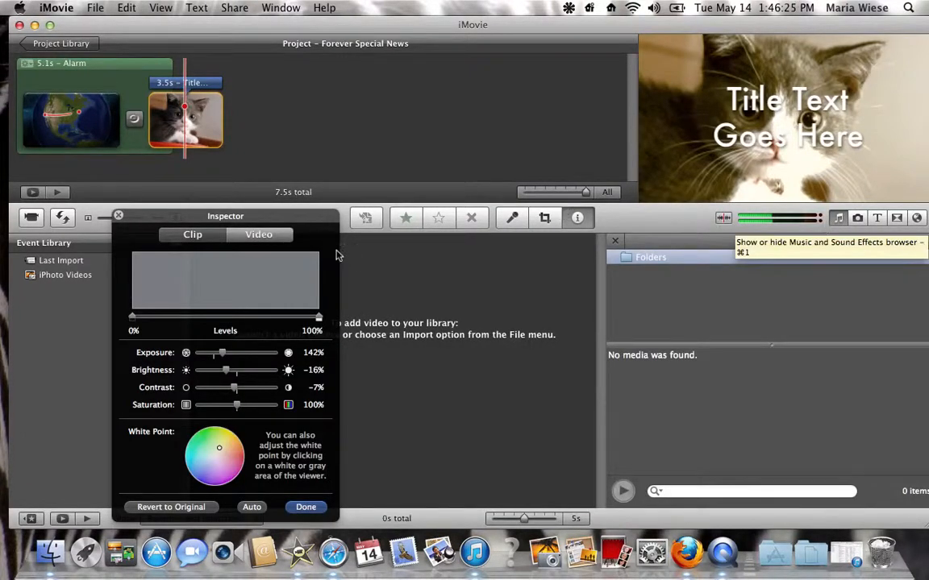
left_click(118, 218)
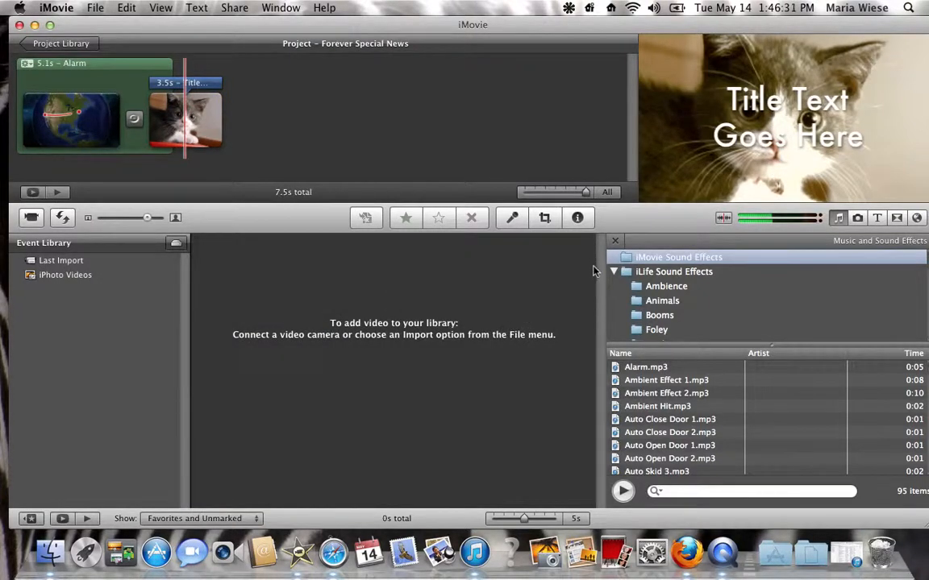
key("super+Tab")
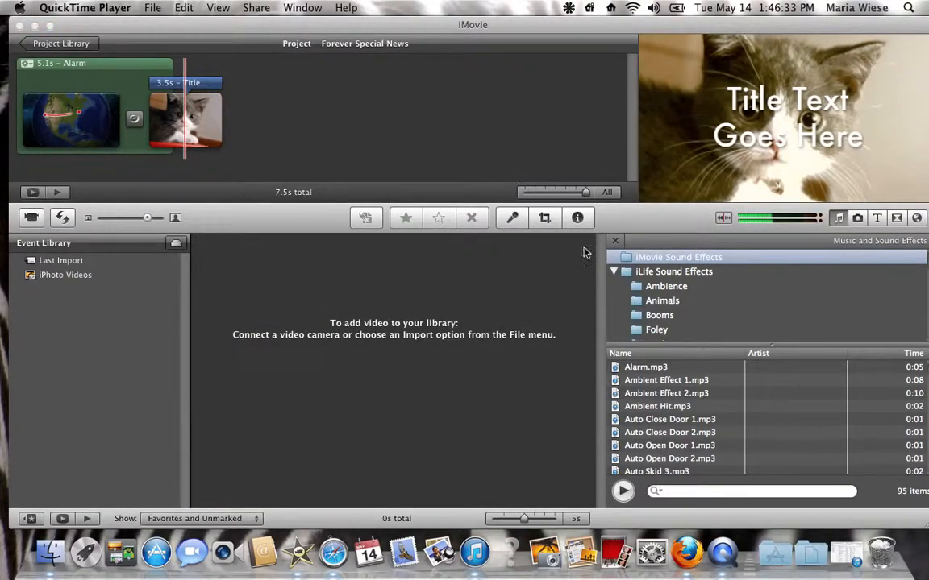
left_click_drag(581, 23, 535, 21)
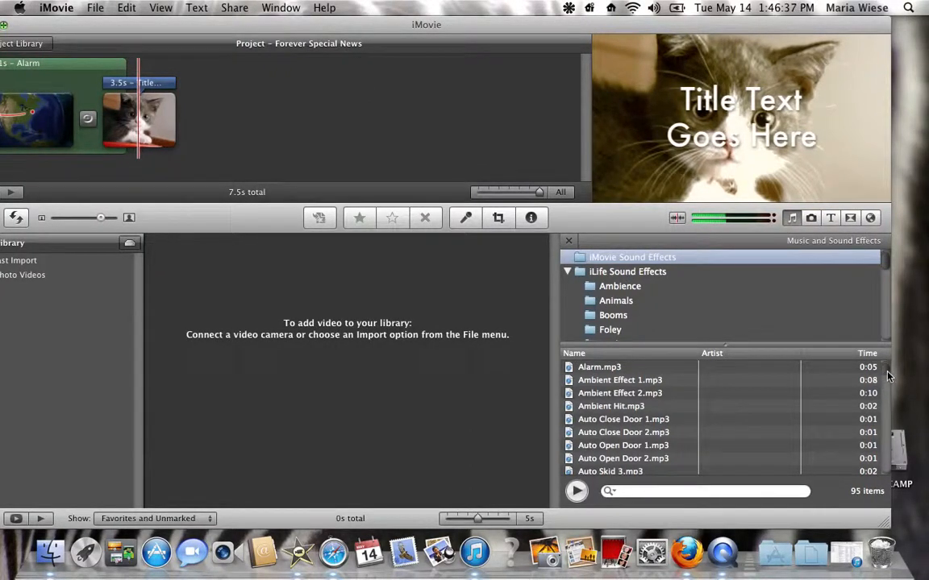
Step: Look through the iTunes sources for project audio: Music, Movies, Purchased and Genius
scroll(887, 271, "down", 1)
left_click_drag(889, 271, 886, 313)
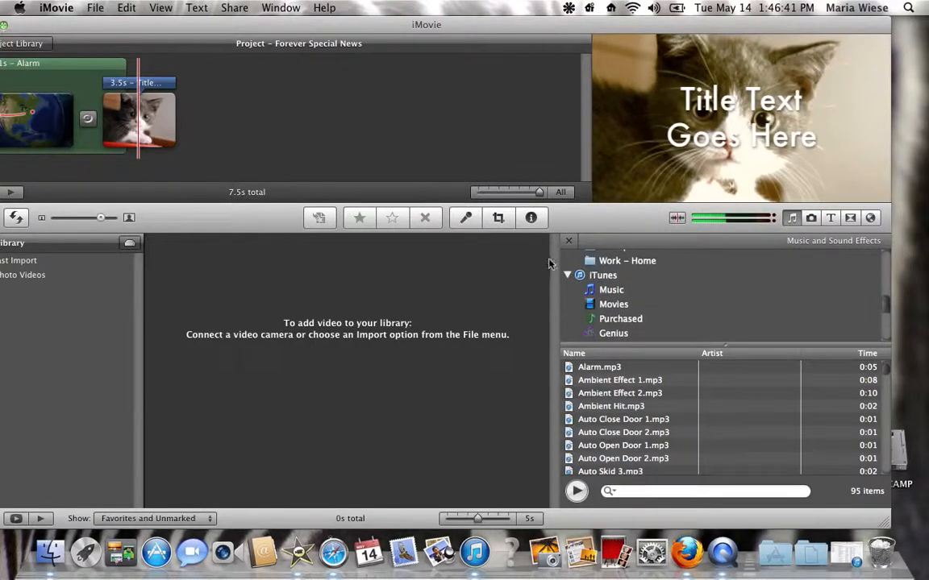
left_click(611, 290)
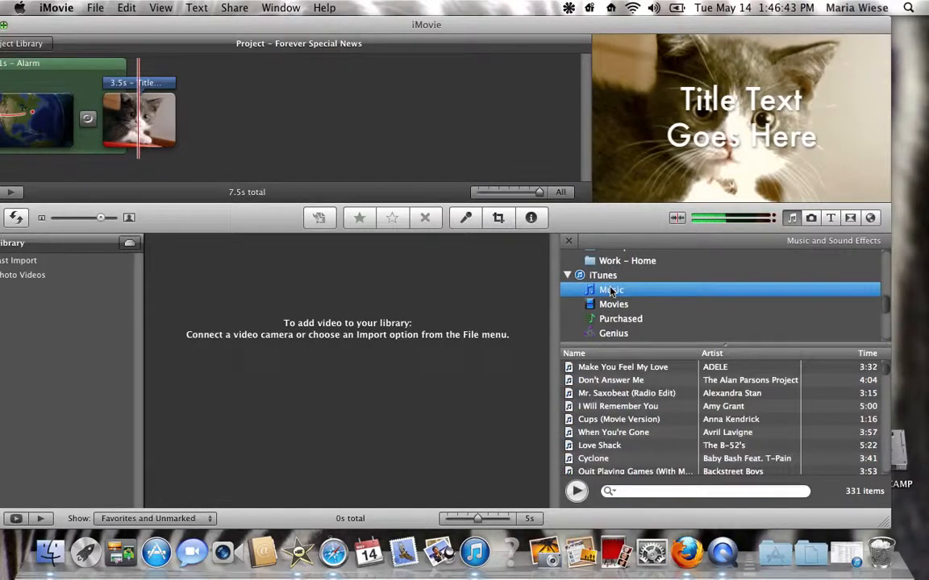
left_click(611, 304)
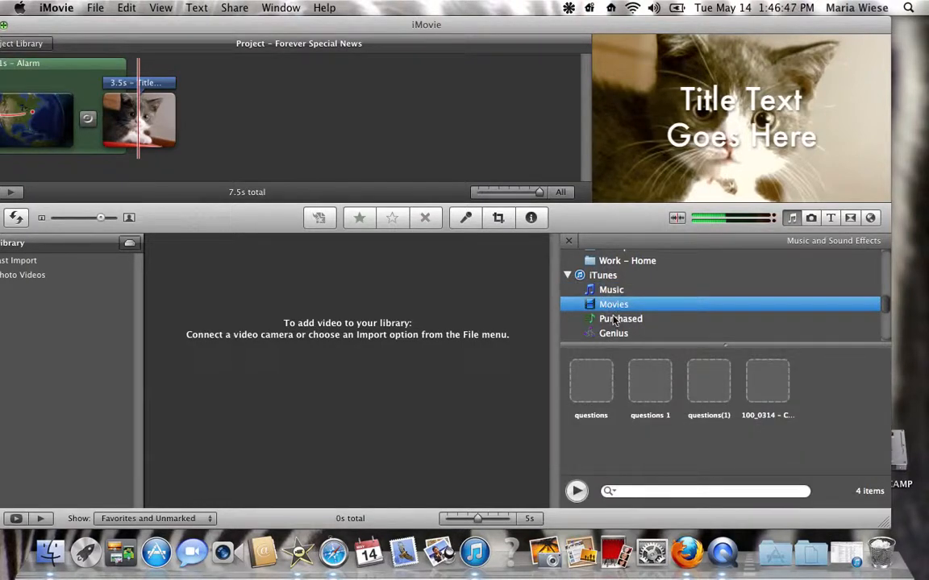
left_click(615, 321)
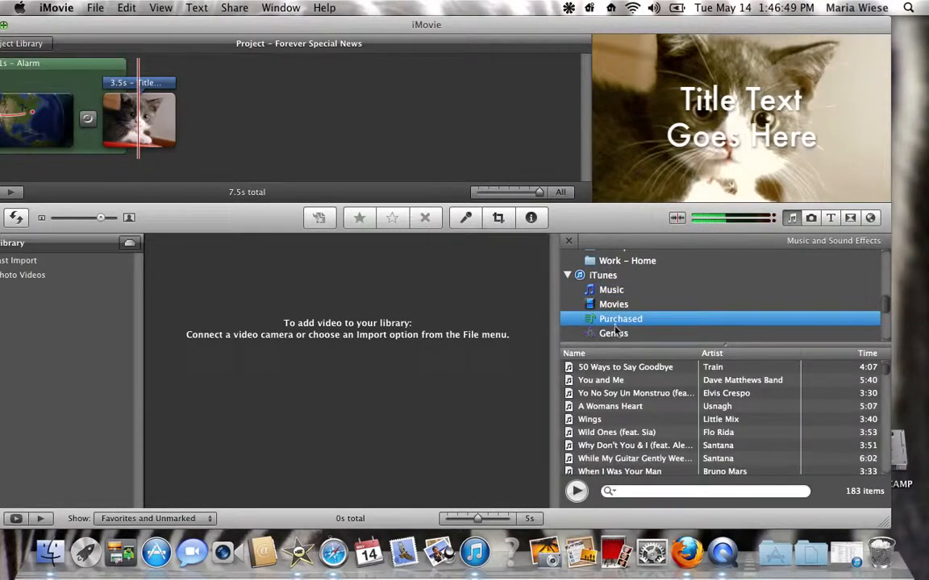
left_click(615, 331)
left_click_drag(885, 305, 884, 296)
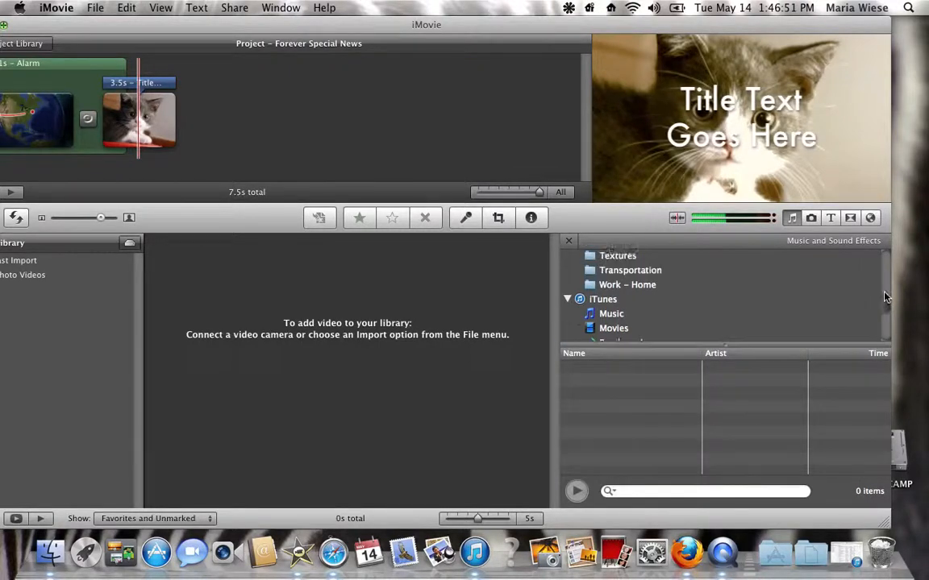
Step: Browse the iMovie Sound Effects, including Ambient Effect 2, Ambient Effect 1 and Auto Close Door 1, and close the browser
scroll(884, 296, "up", 10)
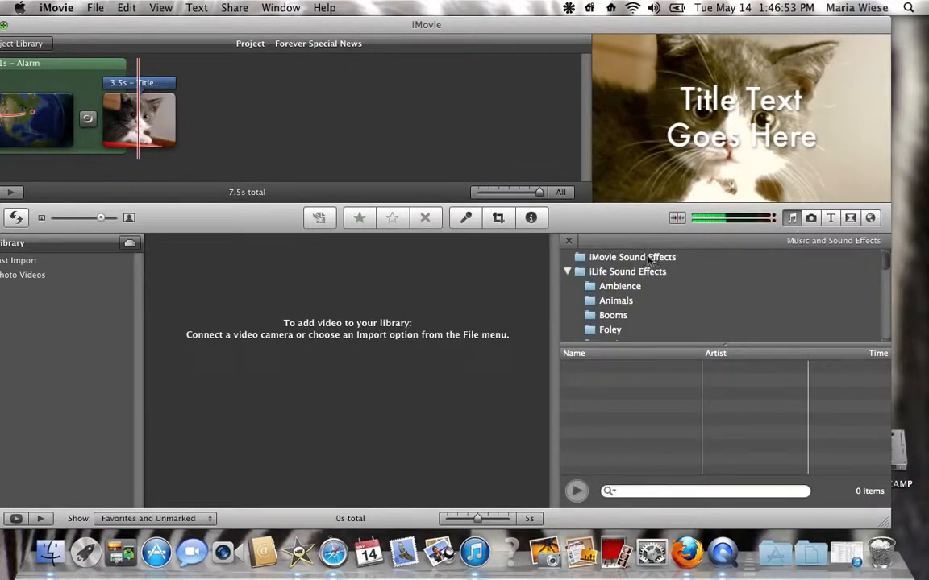
left_click(650, 258)
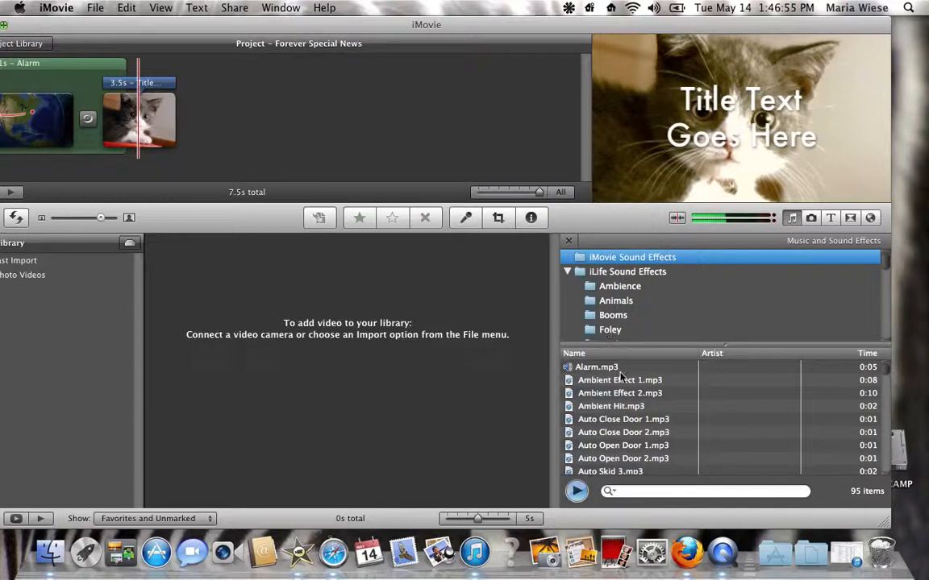
left_click(615, 392)
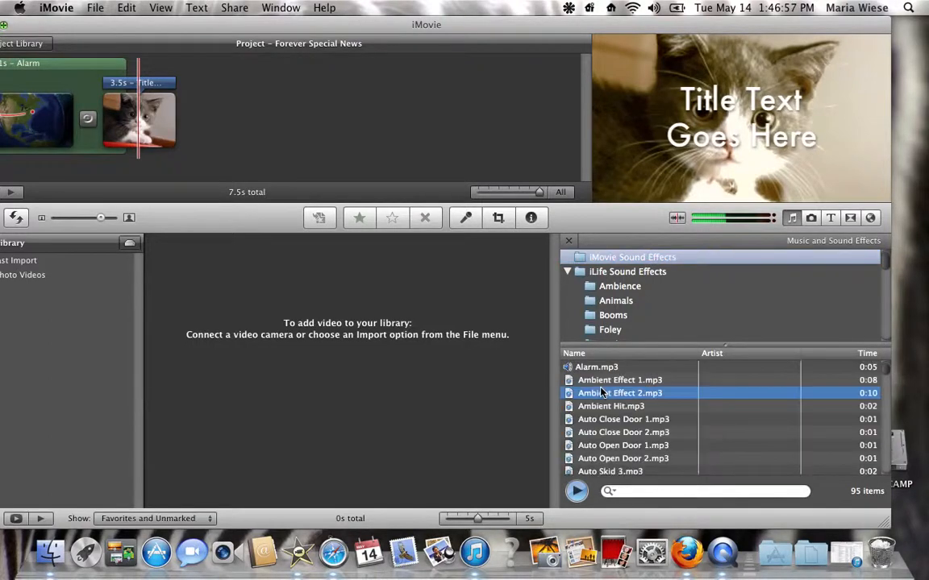
left_click(598, 382)
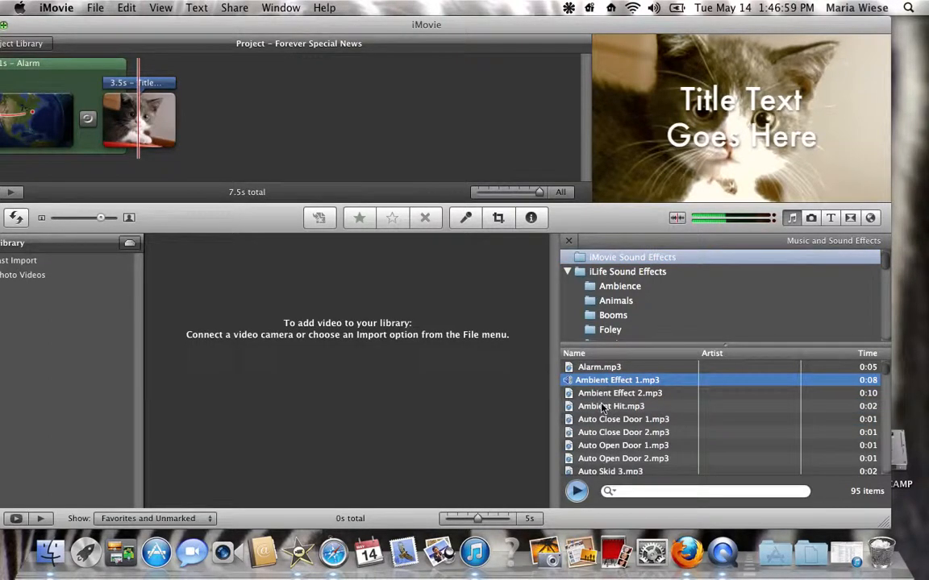
left_click(602, 419)
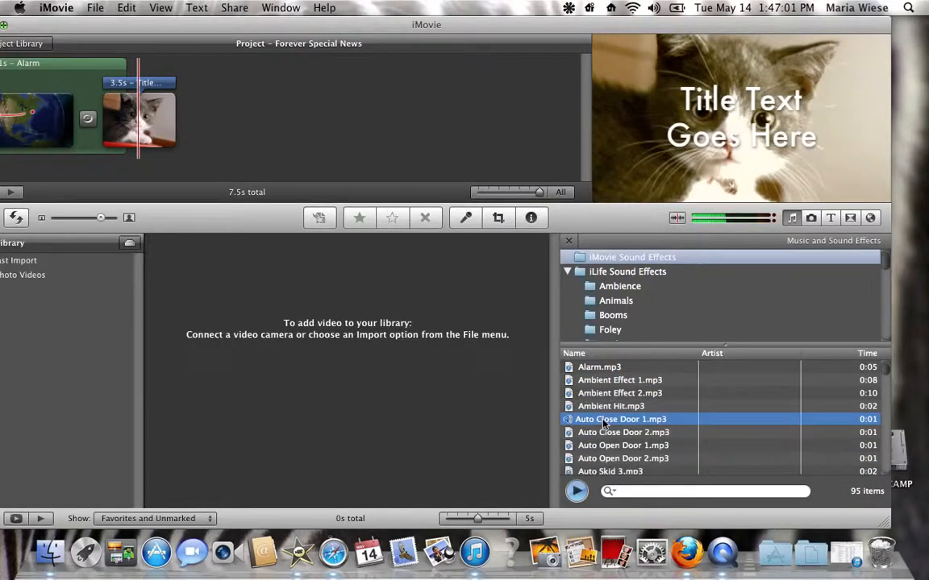
left_click(569, 242)
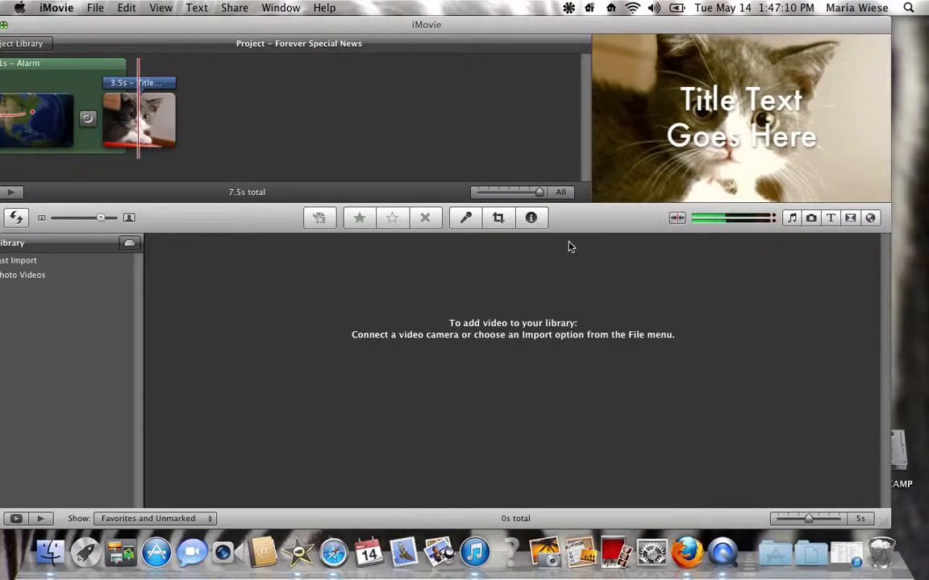
Step: View the iPhoto sources in the Photos browser and look through the available title styles
left_click(810, 218)
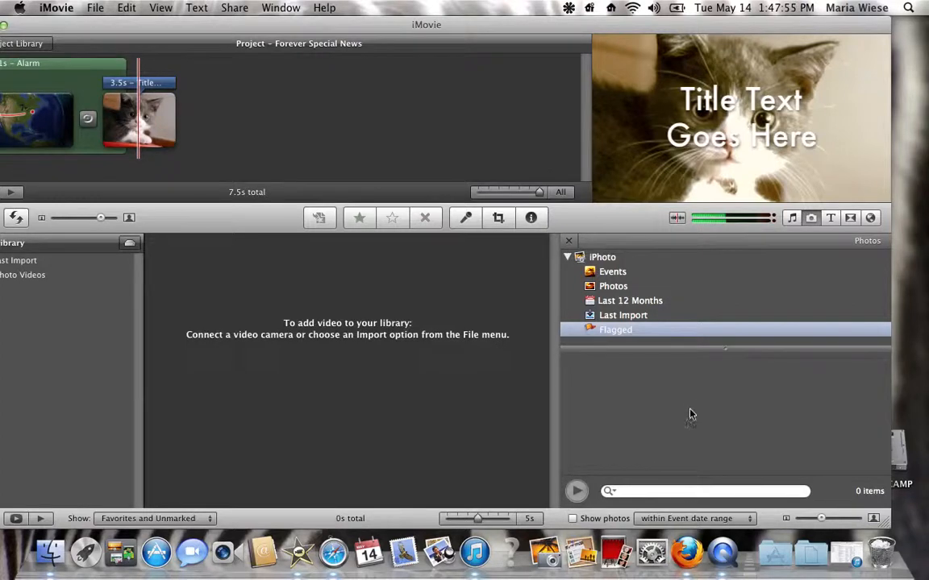
left_click(830, 218)
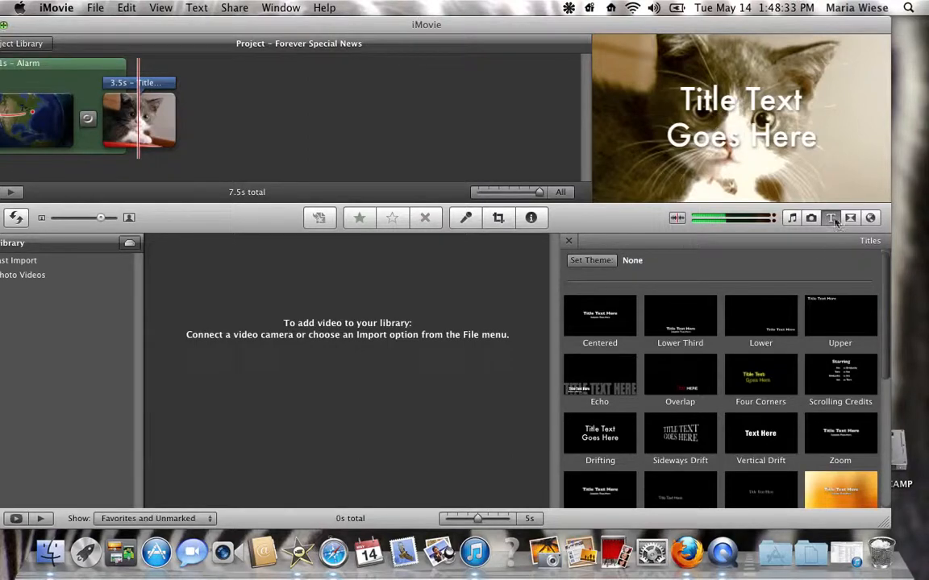
scroll(881, 292, "down", 2)
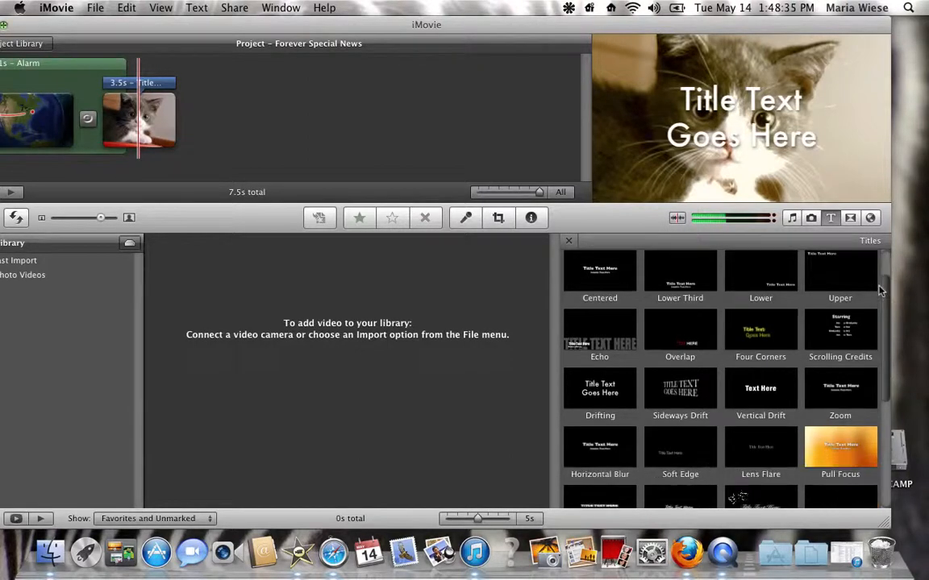
left_click_drag(880, 291, 877, 191)
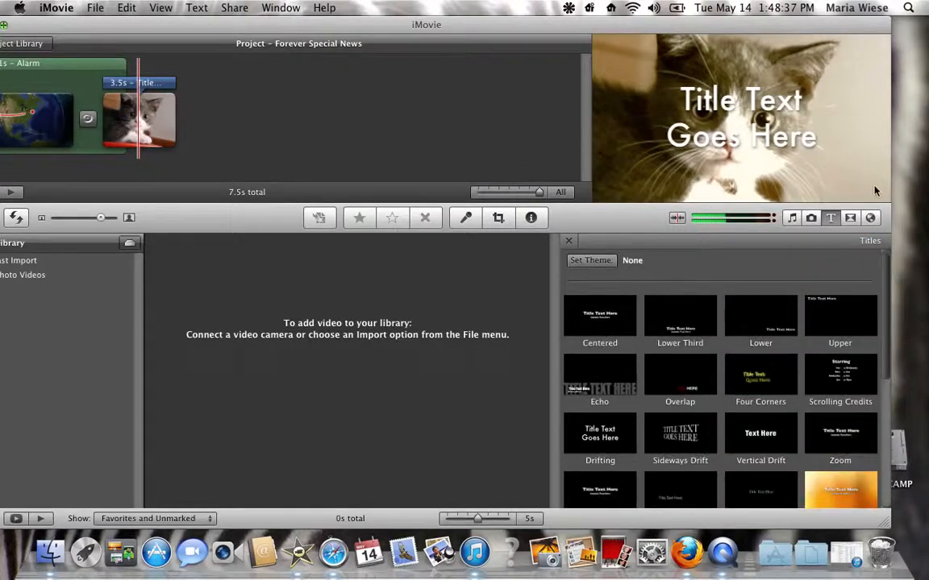
Step: Examine the available transitions, such as Cross Dissolve, Fade to White and the wipes
left_click(849, 219)
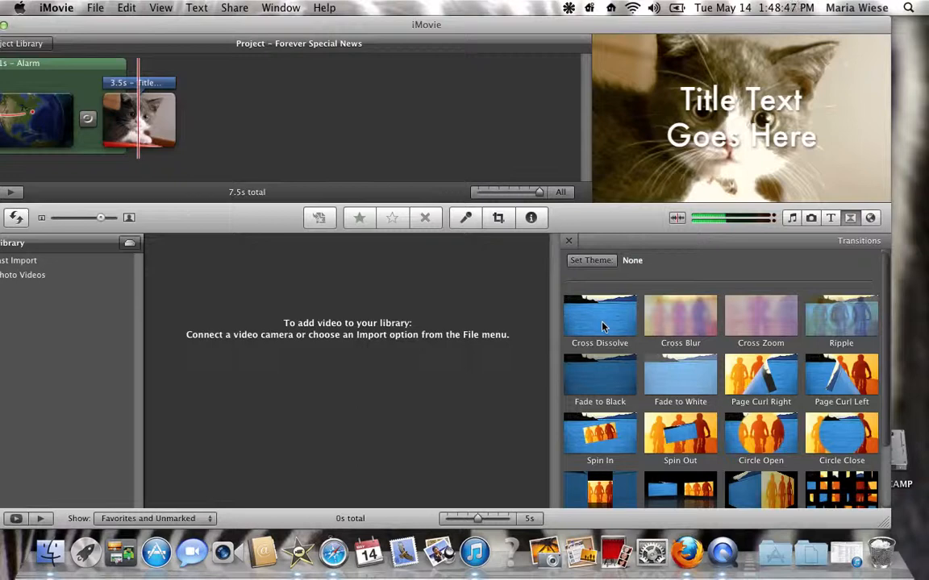
left_click_drag(601, 325, 660, 400)
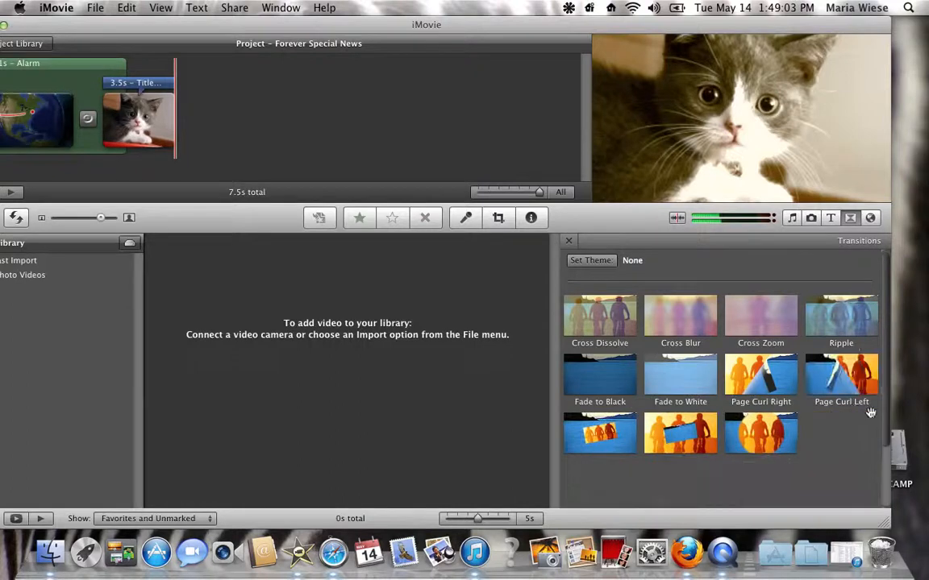
scroll(886, 452, "down", 3)
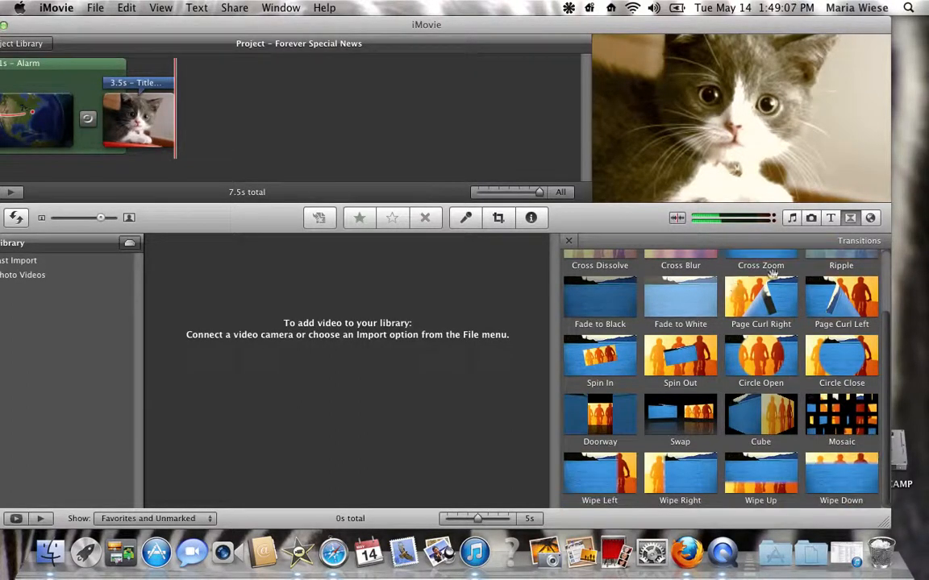
Step: Look through the Maps and Backgrounds browser, from the globes and maps to the plain colour backgrounds
left_click(870, 218)
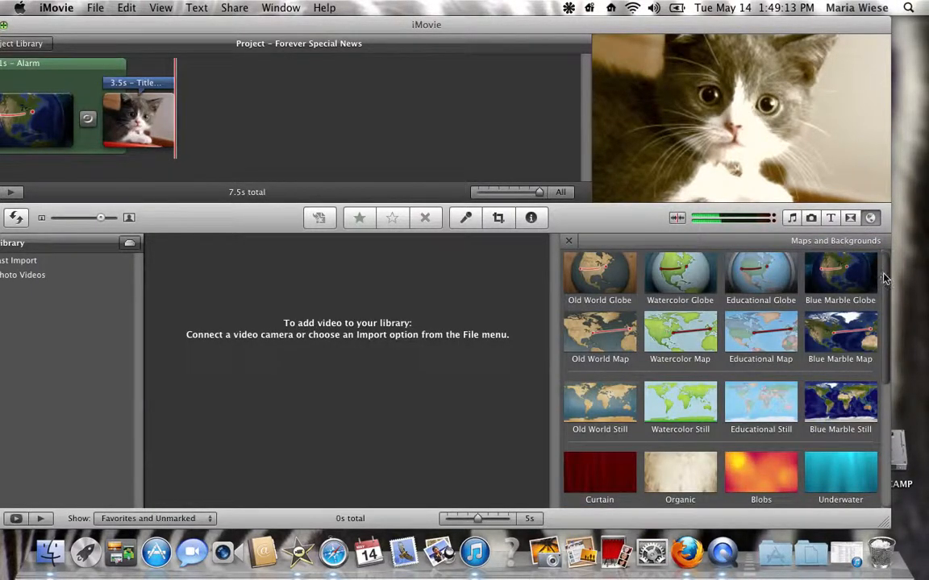
left_click_drag(884, 278, 873, 365)
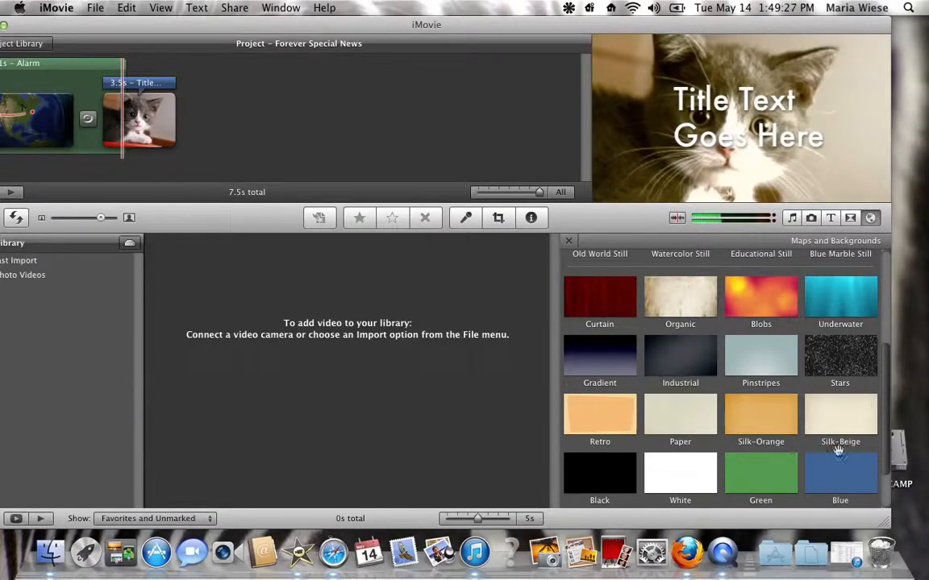
scroll(886, 423, "up", 5)
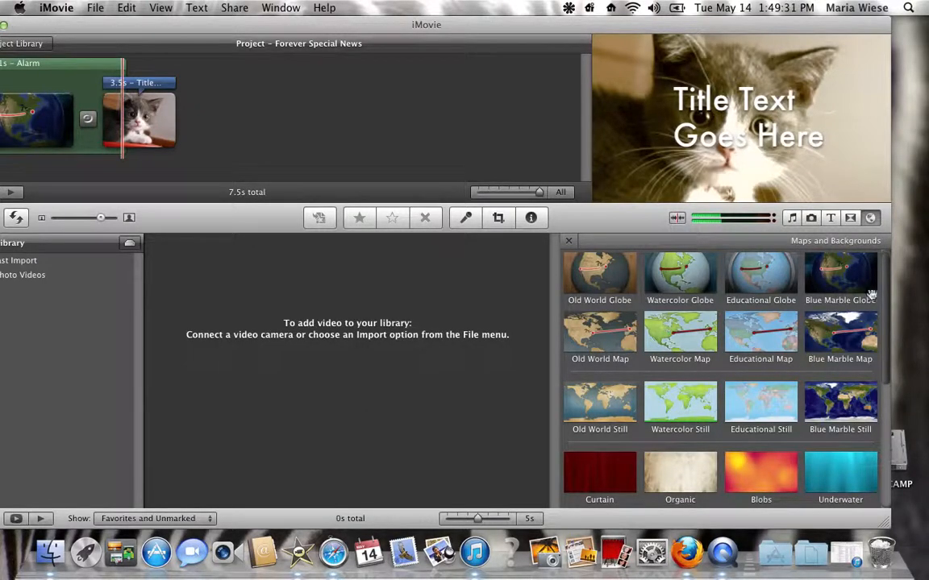
left_click_drag(884, 276, 853, 282)
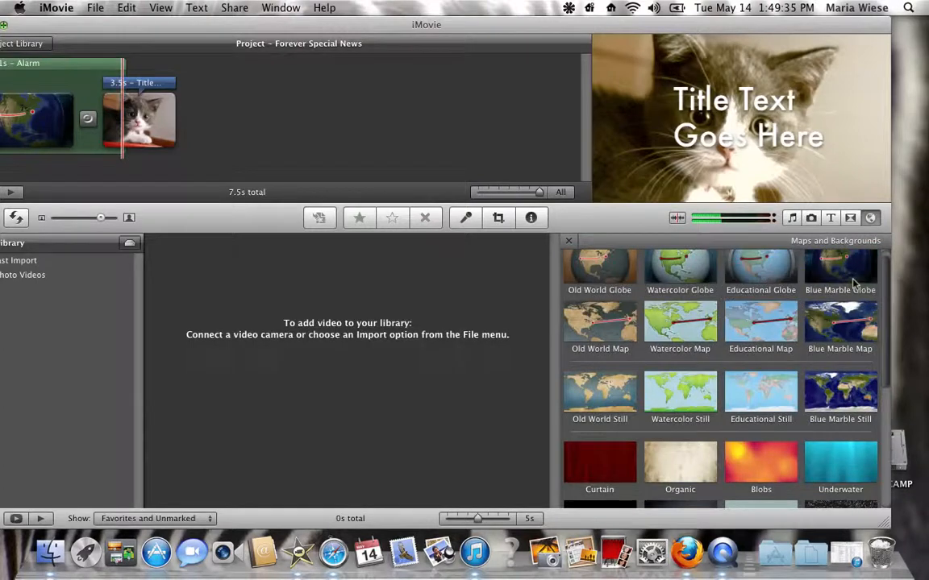
scroll(853, 282, "down", 5)
scroll(874, 258, "up", 5)
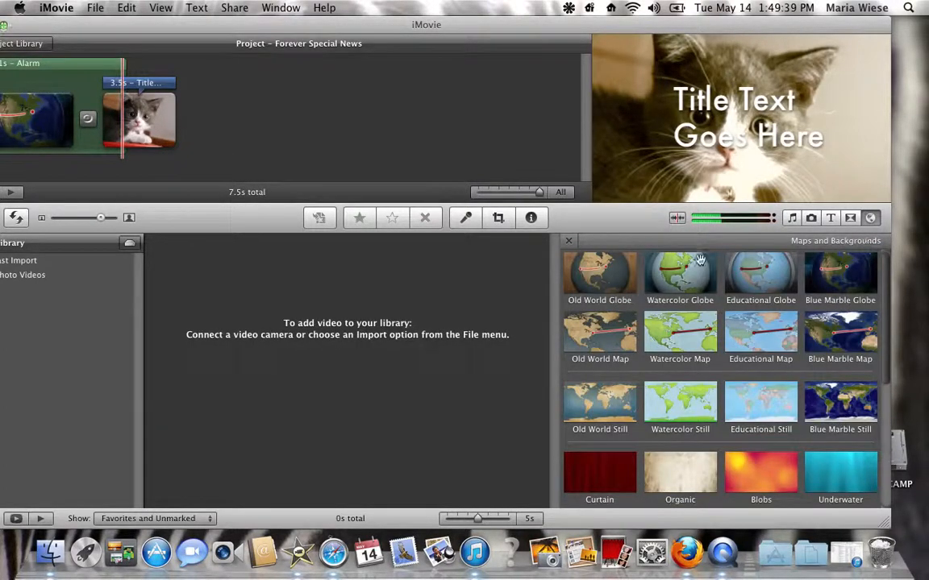
Step: Close the Maps and Backgrounds browser and reposition the window so the Project Library and Event Library are fully visible
left_click(567, 243)
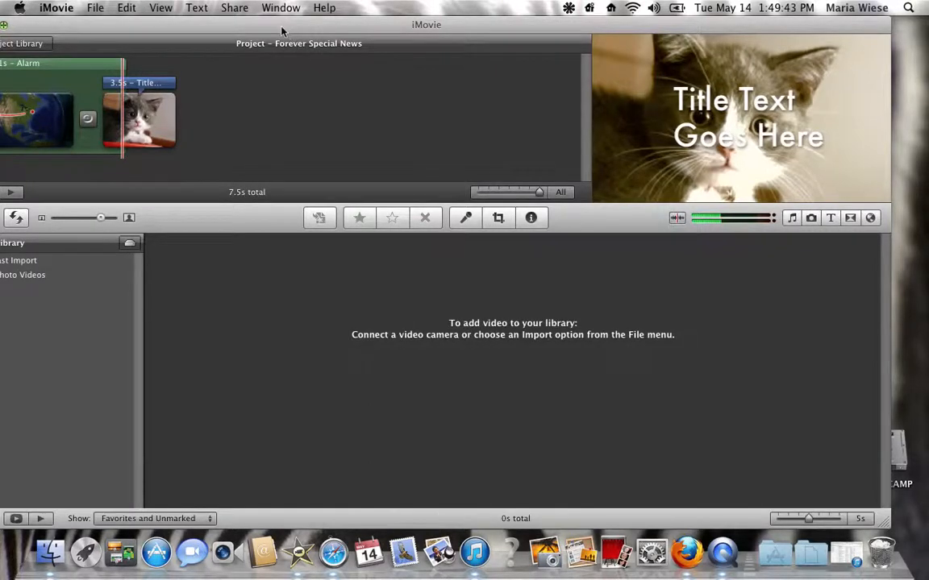
left_click_drag(281, 30, 316, 22)
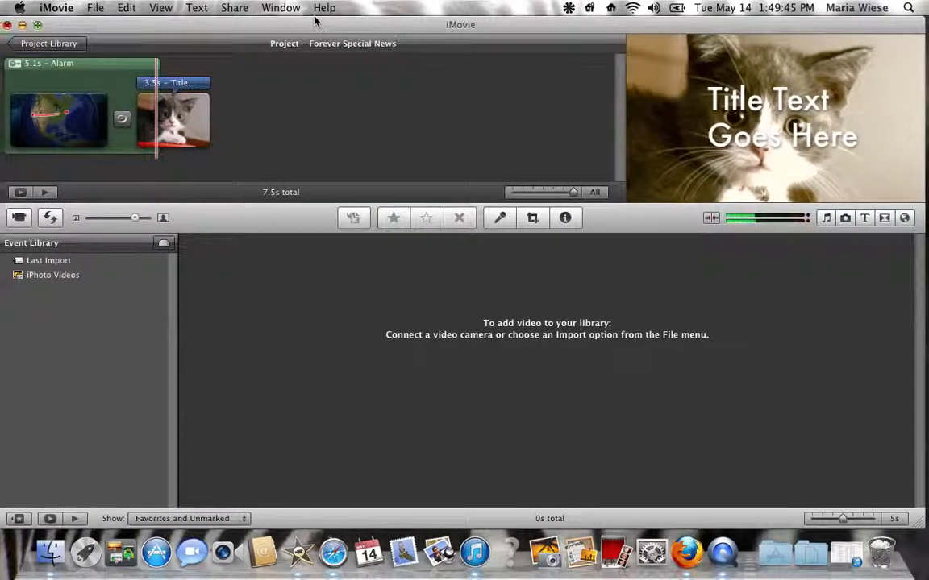